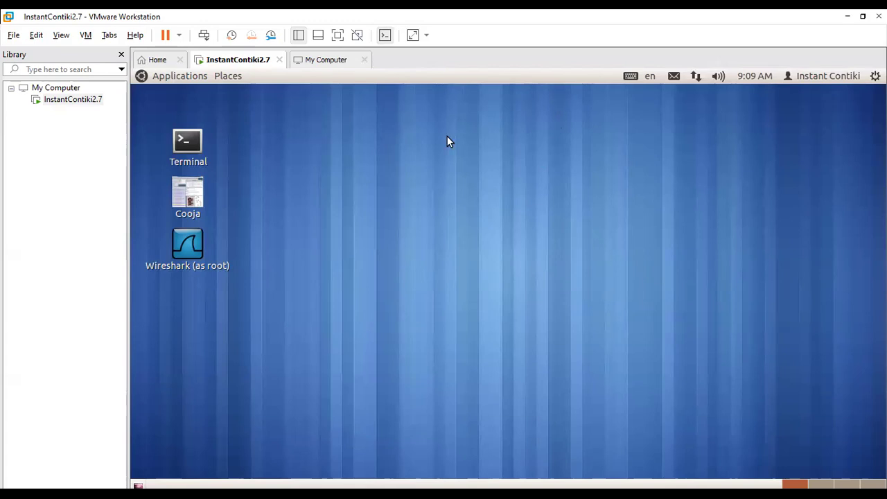
- Open a terminal in the virtual machine and list the contents of the home directory
{"action": "double_click", "coordinate": [194, 198]}
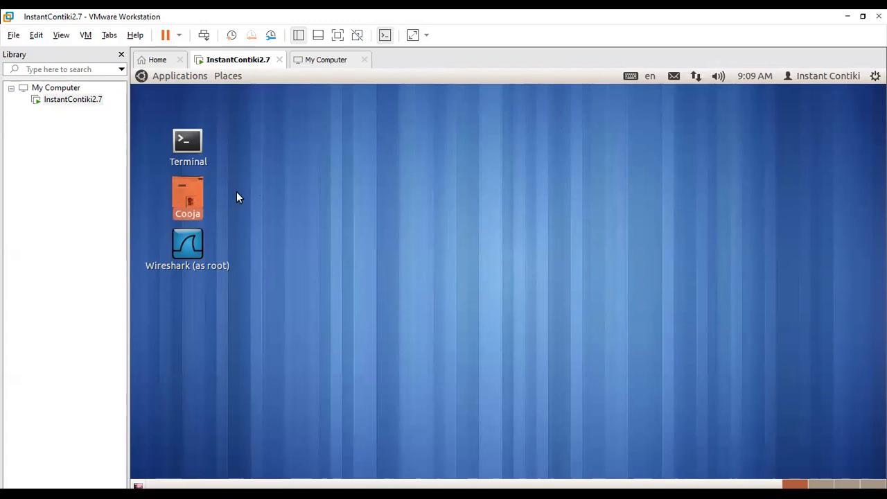
{"action": "double_click", "coordinate": [187, 143]}
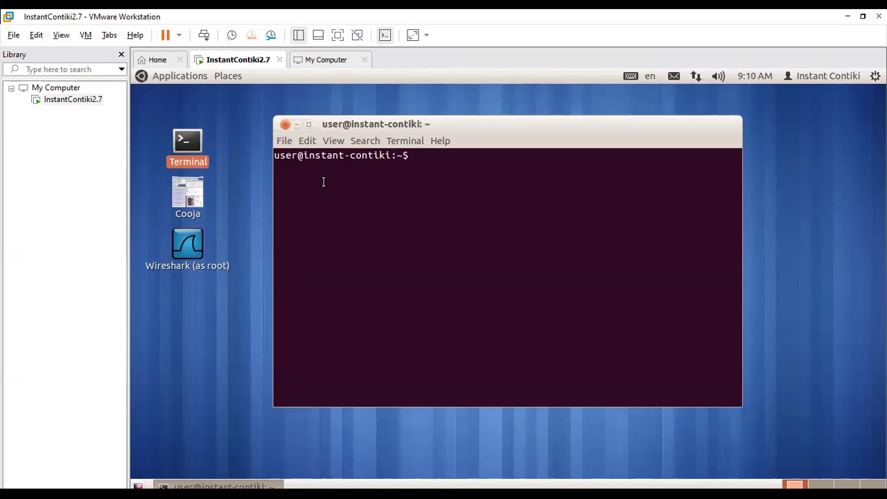
{"action": "type", "text": "ls"}
{"action": "key", "text": "Return"}
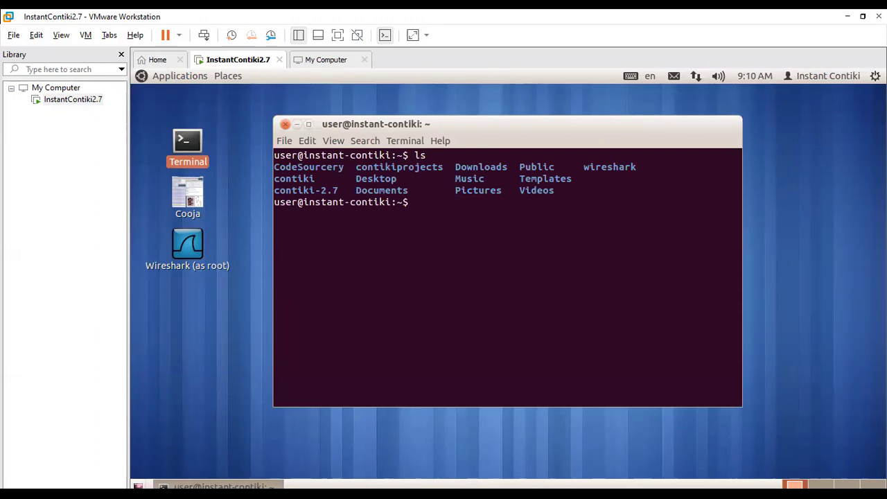
- Change into the contiki-2.7 directory and list its contents
{"action": "type", "text": "contiki-2.7"}
{"action": "key", "text": "Home"}
{"action": "type", "text": "cd"}
{"action": "key", "text": "Return"}
{"action": "type", "text": "ls"}
{"action": "key", "text": "Return"}
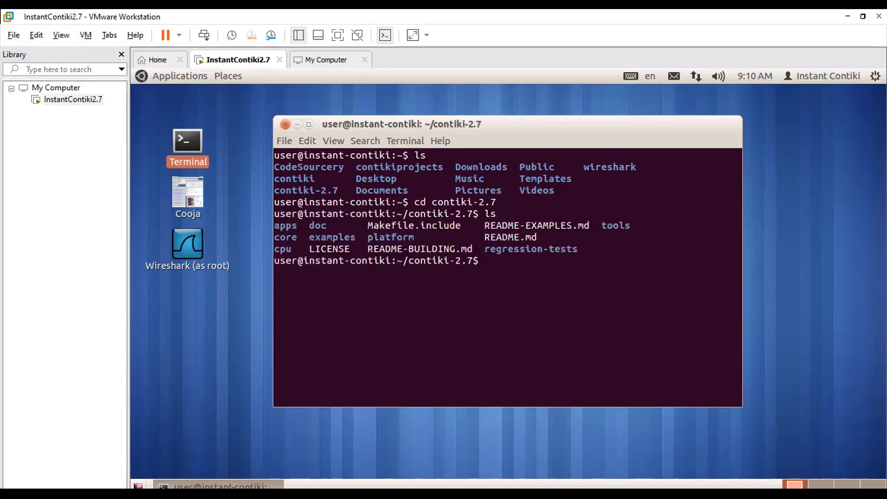
- Change into the tools directory inside contiki-2.7 and list its contents
{"action": "type", "text": "cd tools"}
{"action": "key", "text": "Return"}
{"action": "type", "text": "ls"}
{"action": "key", "text": "Return"}
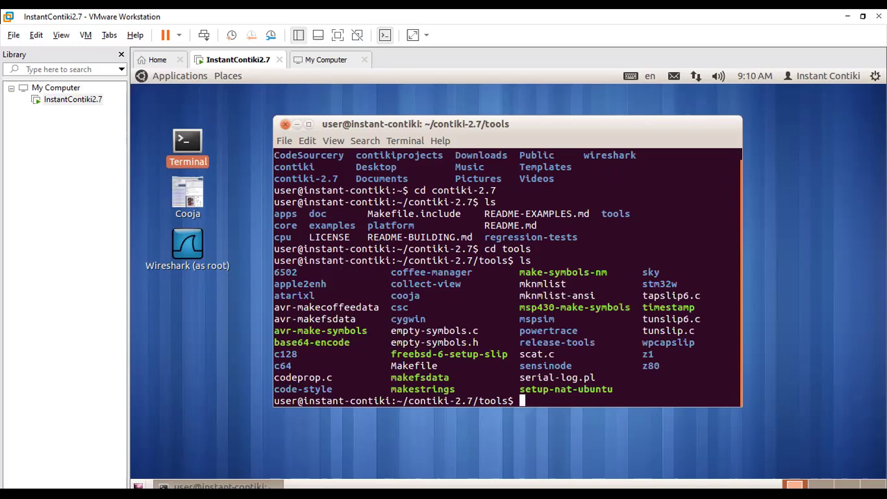
- Change into the cooja directory inside tools and list its contents
{"action": "type", "text": "cd cooja"}
{"action": "key", "text": "Return"}
{"action": "type", "text": "ls"}
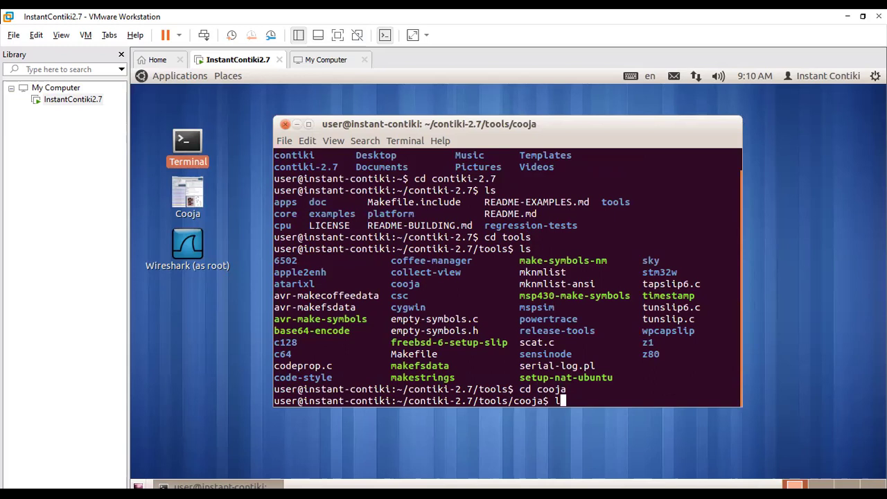
{"action": "key", "text": "Return"}
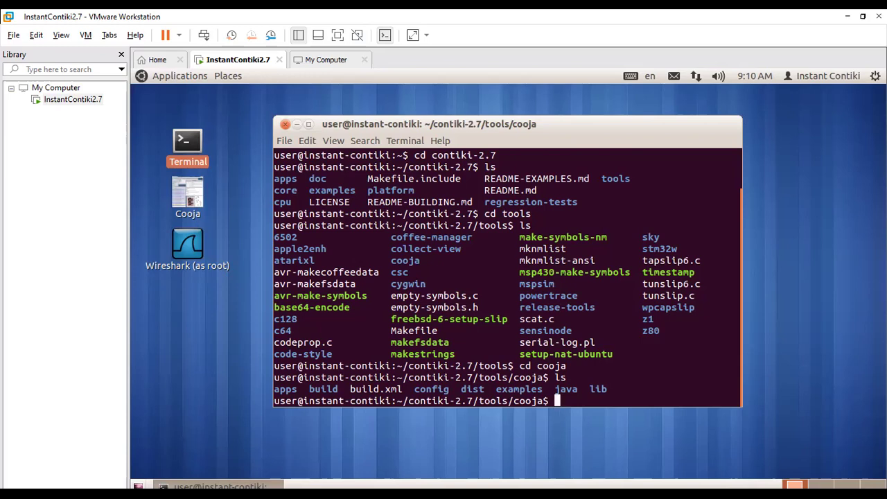
- Launch the Cooja simulator from the cooja directory with the command "ant run"
{"action": "type", "text": "antb"}
{"action": "key", "text": "BackSpace"}
{"action": "type", "text": "run"}
{"action": "key", "text": "Return"}
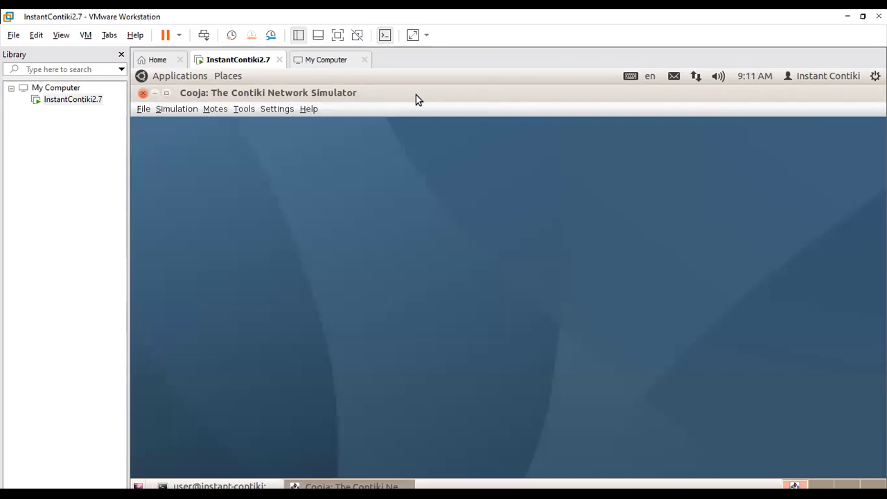
- Create a new simulation named Sim1 with the default radio medium, startup delay and random seed
{"action": "left_click", "coordinate": [143, 108]}
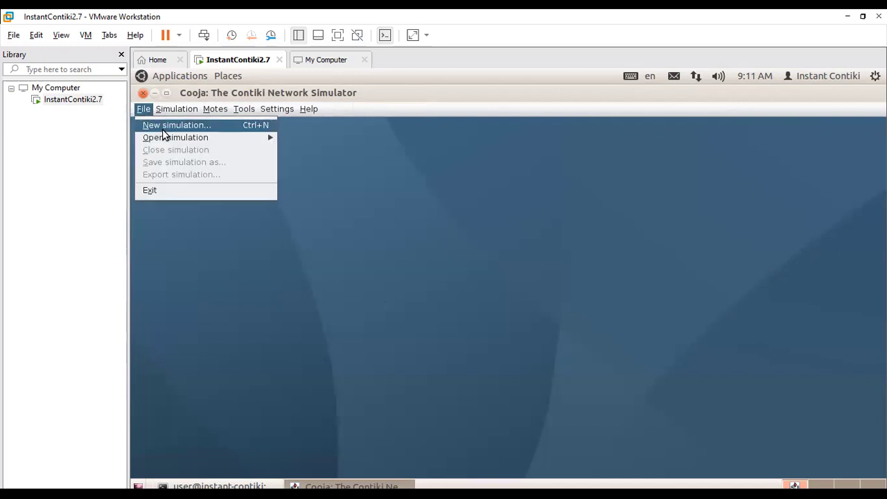
{"action": "left_click", "coordinate": [164, 127]}
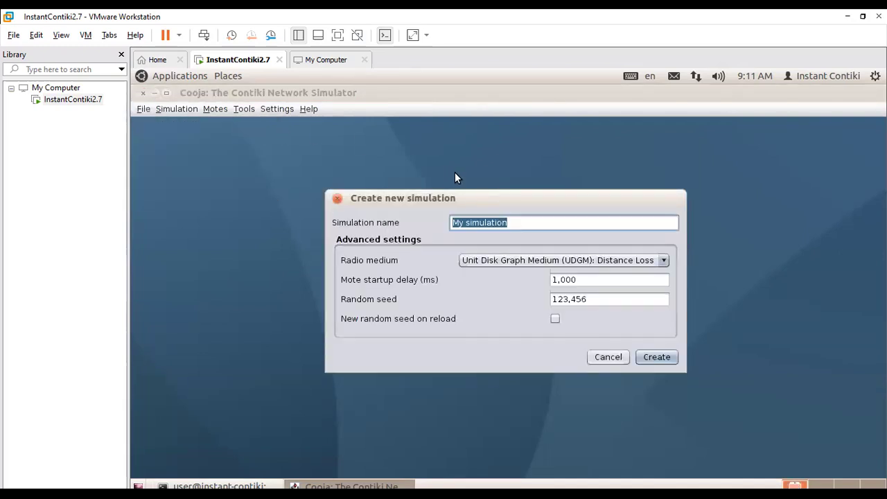
{"action": "key", "text": "BackSpace"}
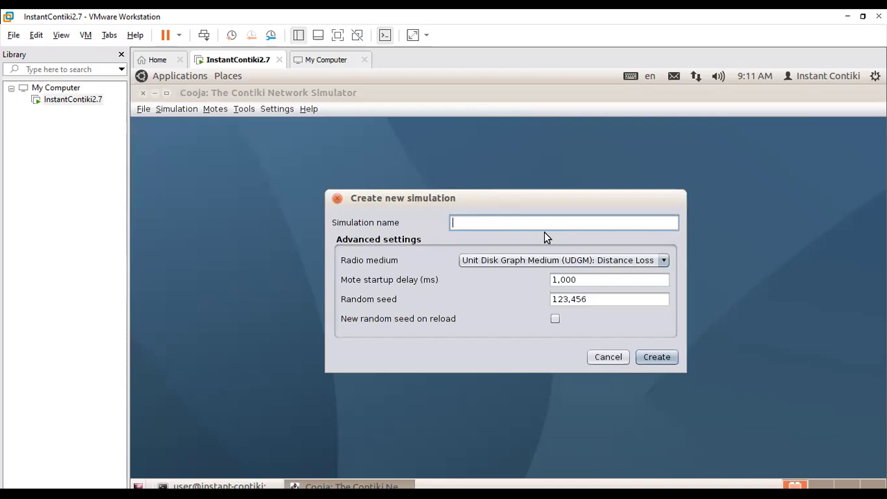
{"action": "type", "text": "Sim1"}
{"action": "left_click", "coordinate": [656, 357]}
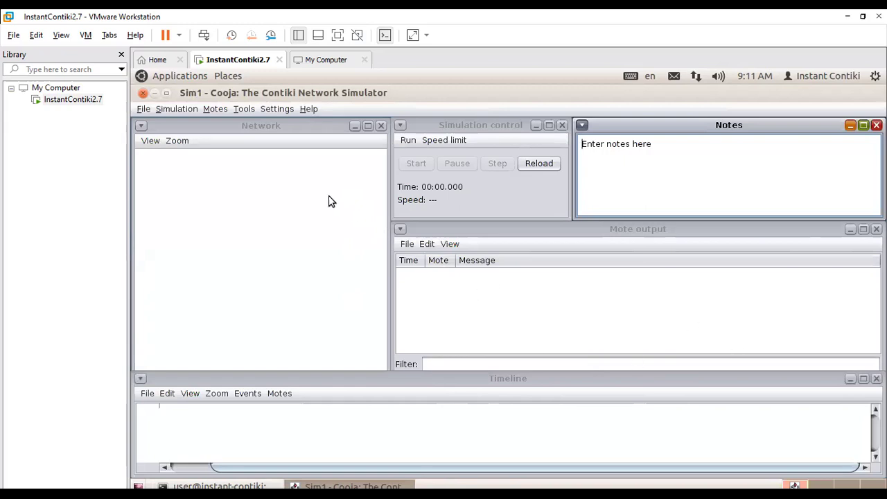
- Look over the Network, Simulation control, Notes, Mote output and Timeline windows one after another
{"action": "left_click", "coordinate": [299, 134]}
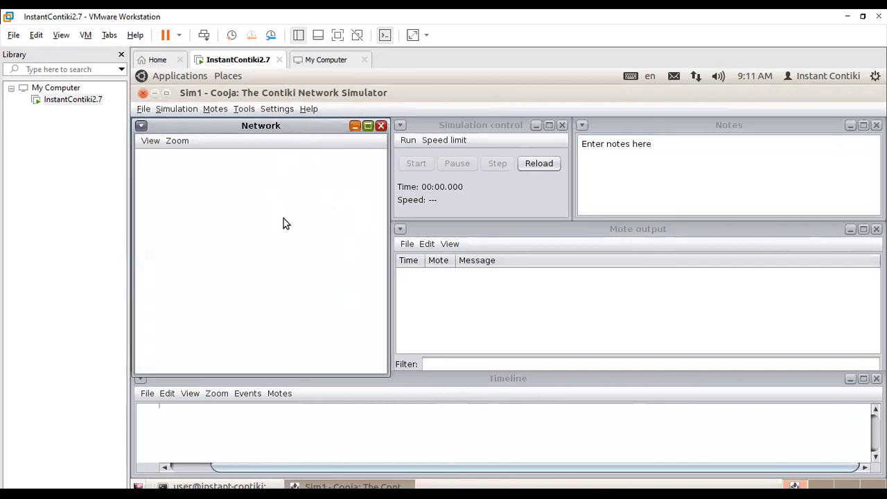
{"action": "left_click", "coordinate": [488, 127]}
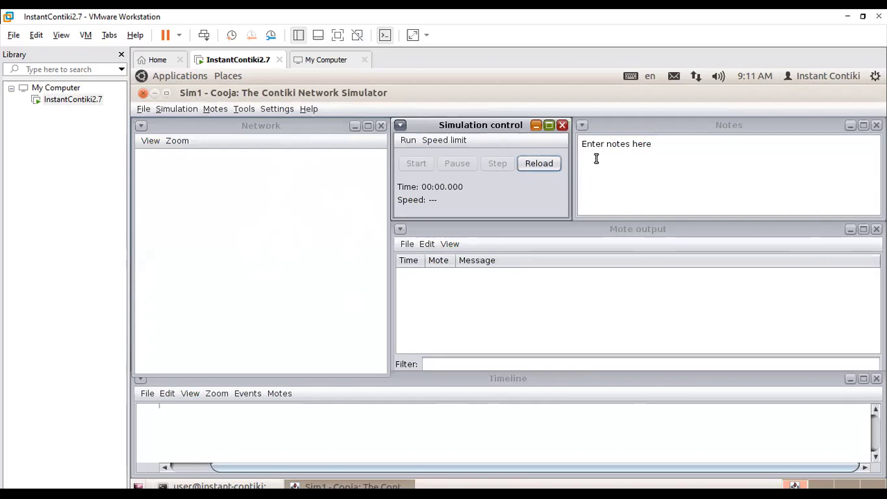
{"action": "left_click", "coordinate": [652, 127]}
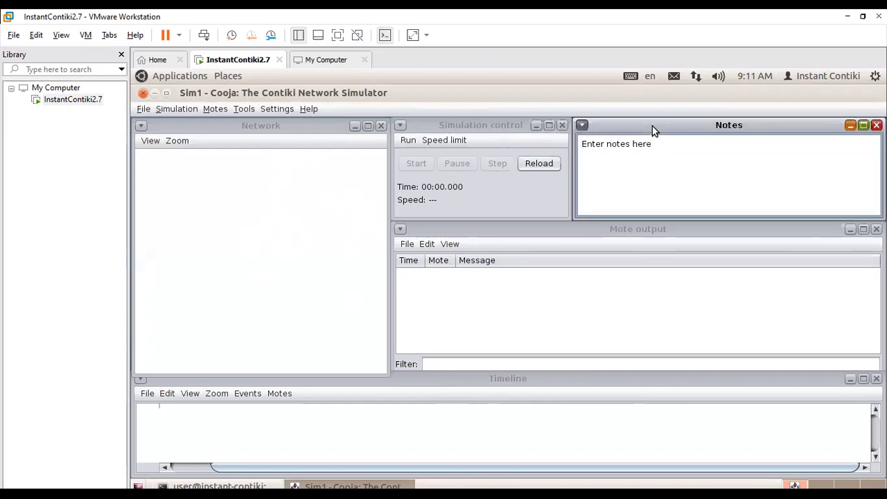
{"action": "left_click", "coordinate": [698, 233]}
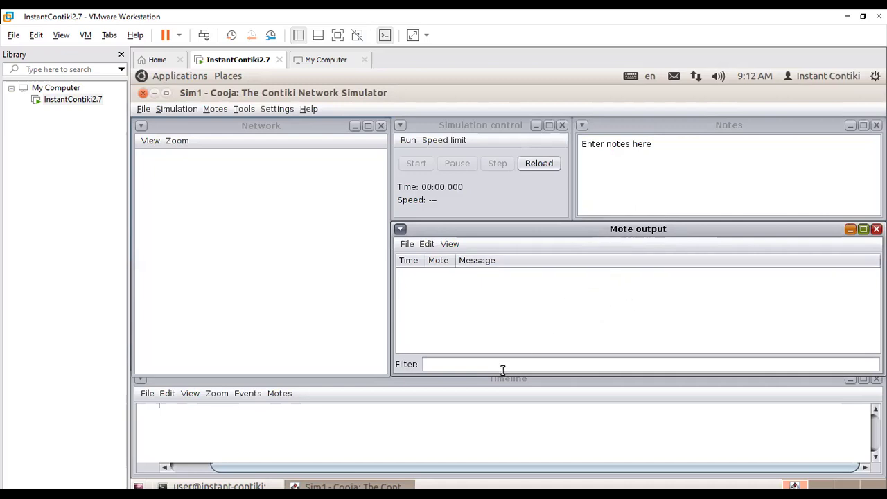
{"action": "left_click", "coordinate": [525, 389]}
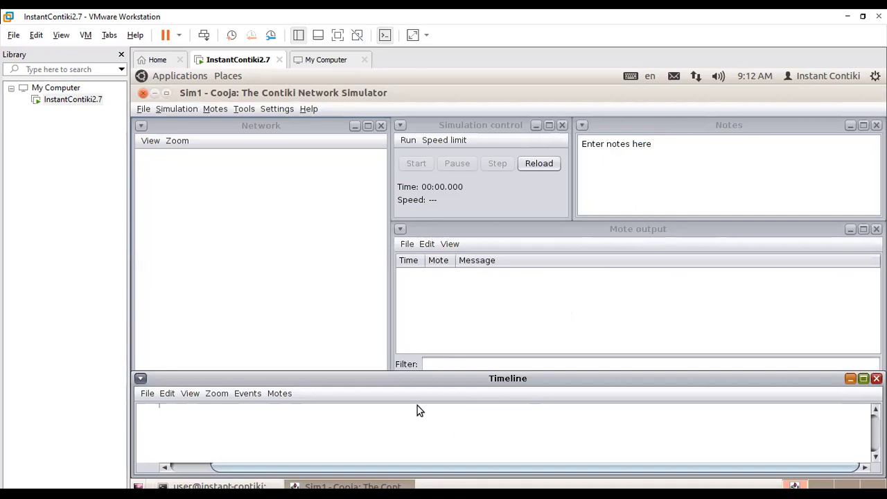
- Start creating a new Sky mote type and set its description to Sink
{"action": "left_click", "coordinate": [291, 136]}
{"action": "left_click", "coordinate": [216, 110]}
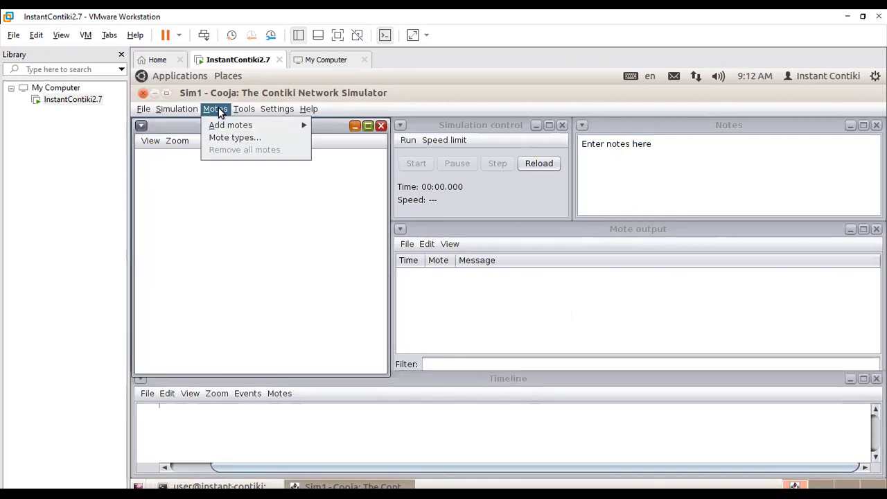
{"action": "mouse_move", "coordinate": [232, 130]}
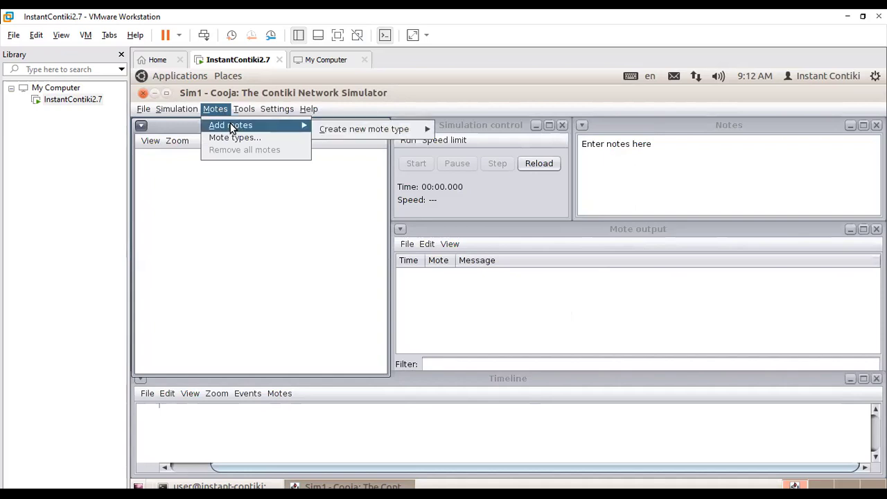
{"action": "mouse_move", "coordinate": [381, 129]}
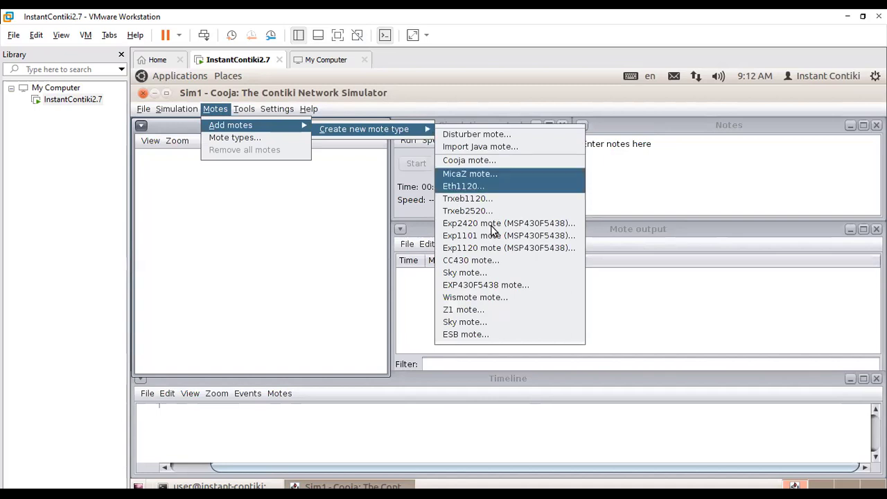
{"action": "left_click", "coordinate": [478, 272]}
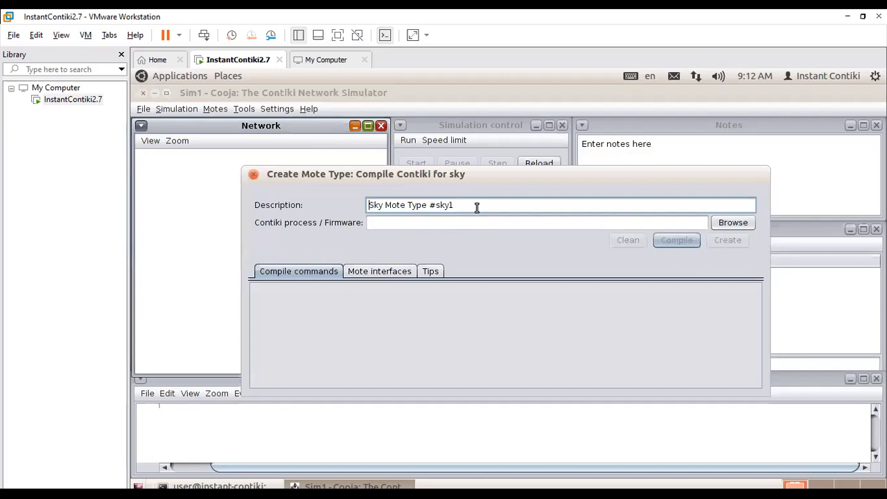
{"action": "triple_click", "coordinate": [477, 207]}
{"action": "key", "text": "BackSpace"}
{"action": "type", "text": "Sink"}
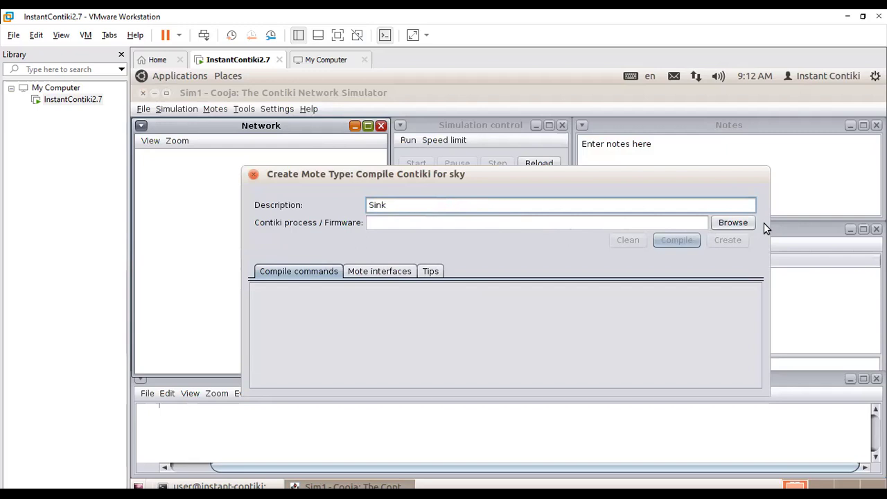
- Browse for the mote's Contiki process source and select udp-sink.c in the rpl-collect folder
{"action": "left_click", "coordinate": [733, 223]}
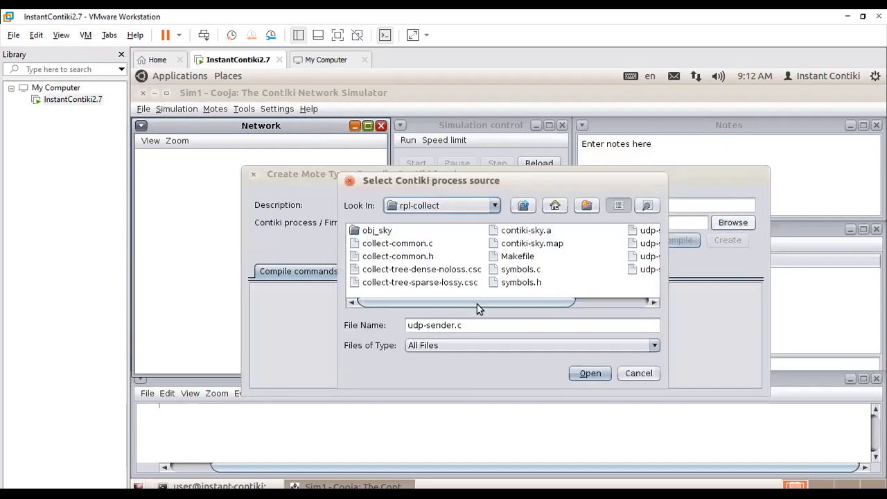
{"action": "left_click_drag", "start_coordinate": [475, 308], "coordinate": [578, 305]}
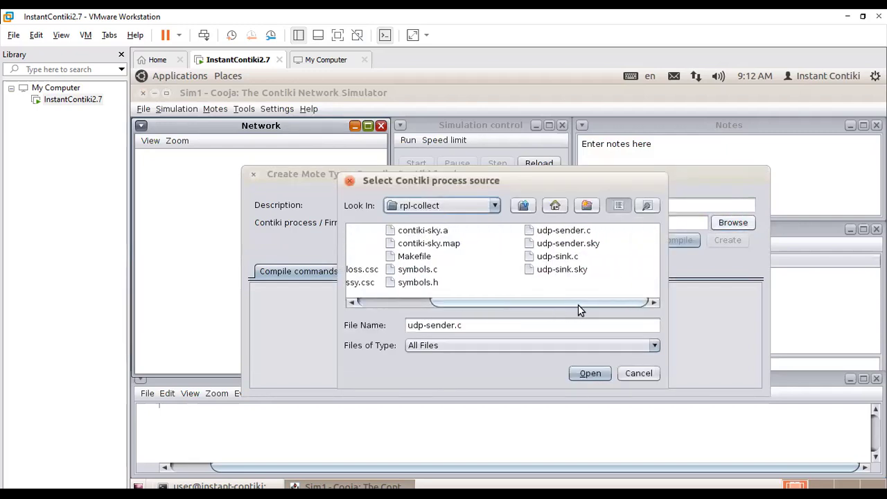
{"action": "left_click", "coordinate": [557, 258]}
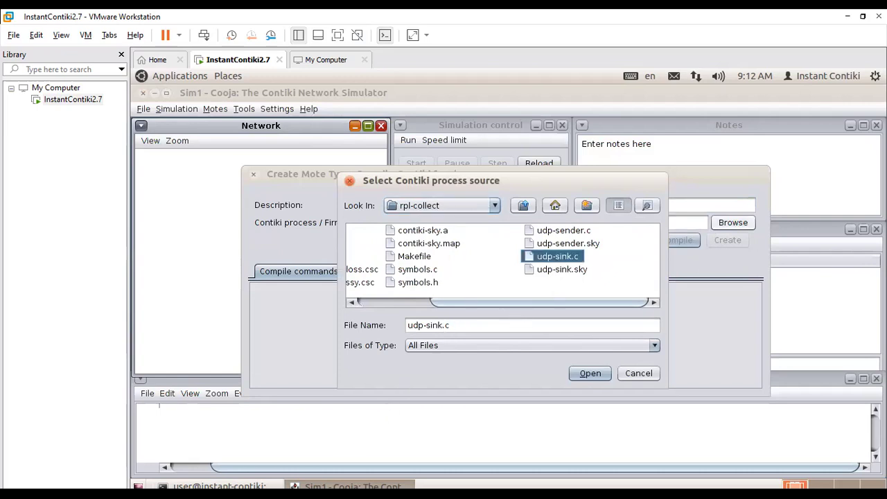
- Switch to the terminal, open a second terminal window from it and list the cooja directory's contents
{"action": "left_click", "coordinate": [220, 486]}
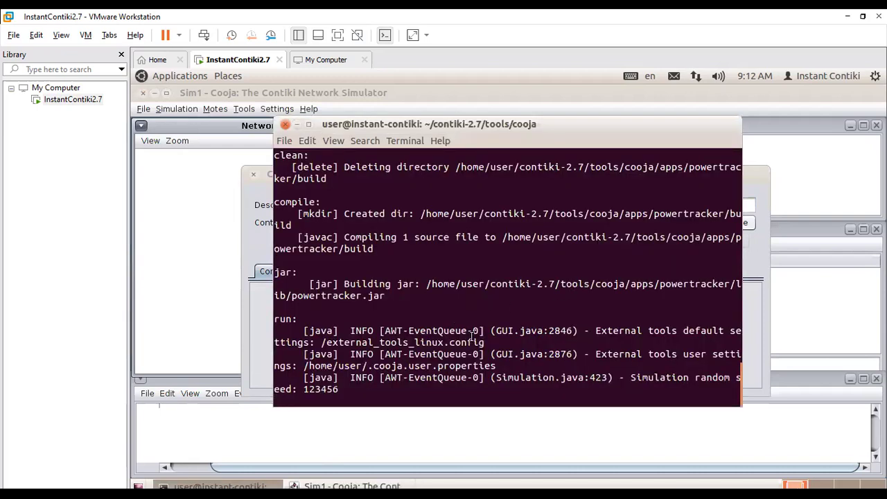
{"action": "right_click", "coordinate": [219, 486]}
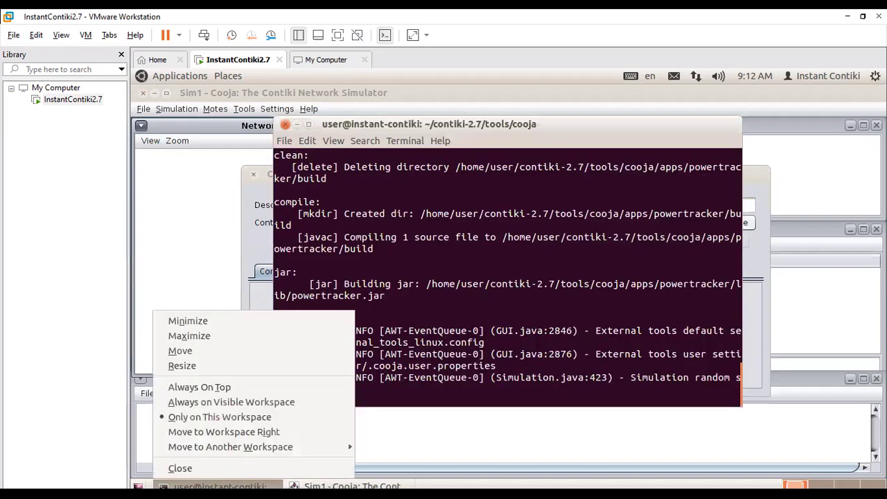
{"action": "left_click", "coordinate": [468, 267]}
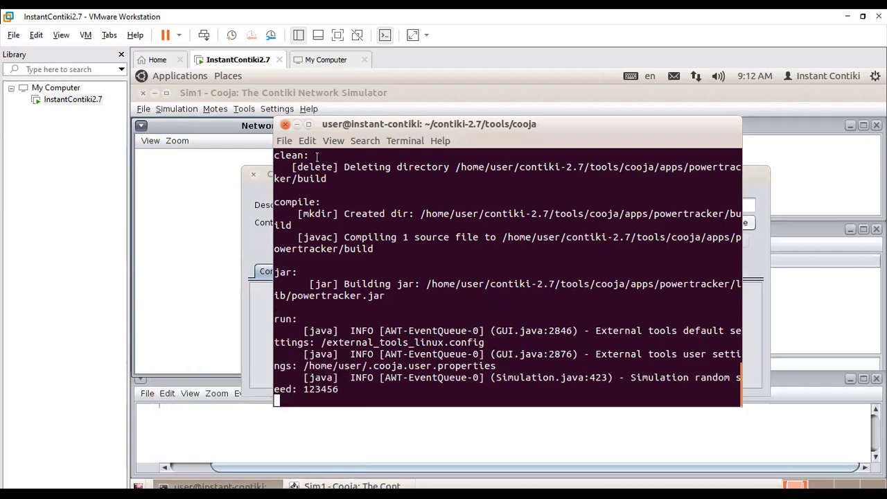
{"action": "left_click", "coordinate": [283, 141]}
{"action": "left_click", "coordinate": [304, 160]}
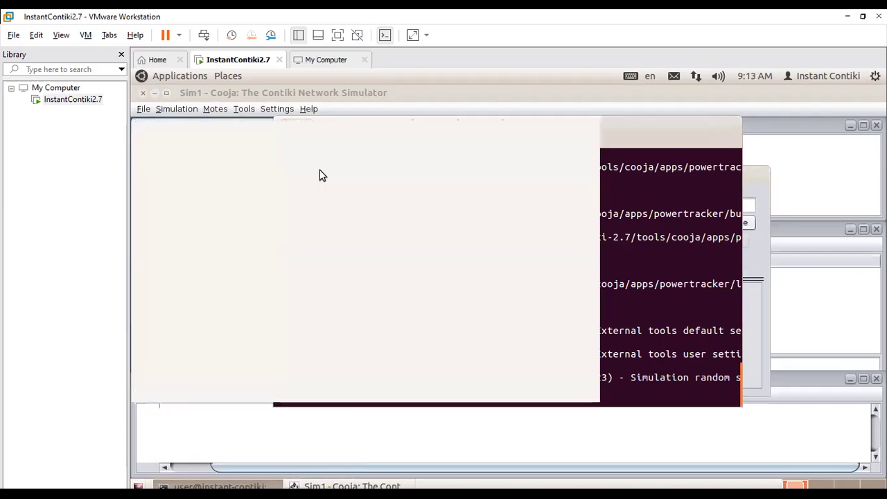
{"action": "type", "text": "ls"}
{"action": "key", "text": "Return"}
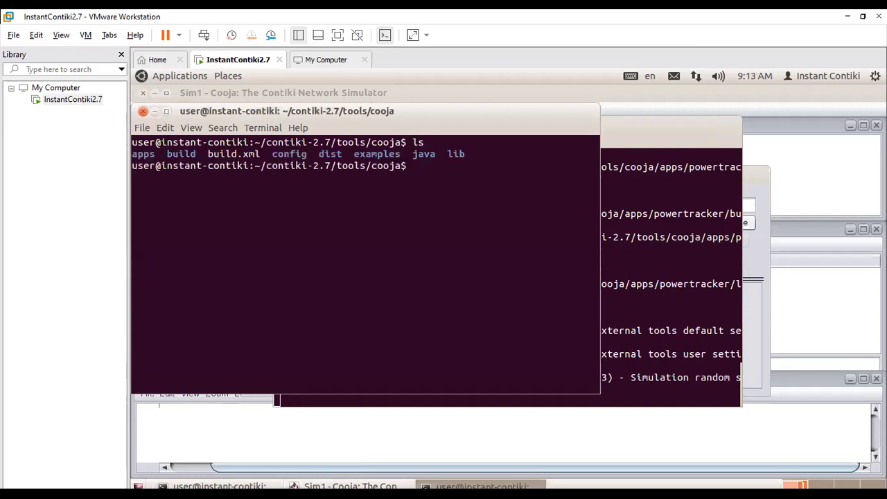
- Change to the filesystem root in the new terminal and list its contents
{"action": "type", "text": "cd /"}
{"action": "key", "text": "Return"}
{"action": "type", "text": "ls"}
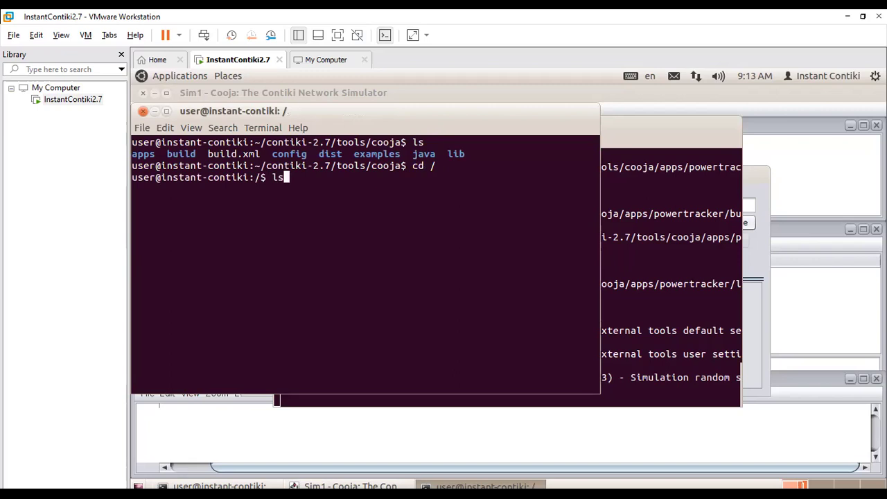
{"action": "key", "text": "Return"}
- Change into home and its user subdirectory, listing the contents of each
{"action": "type", "text": "cd home"}
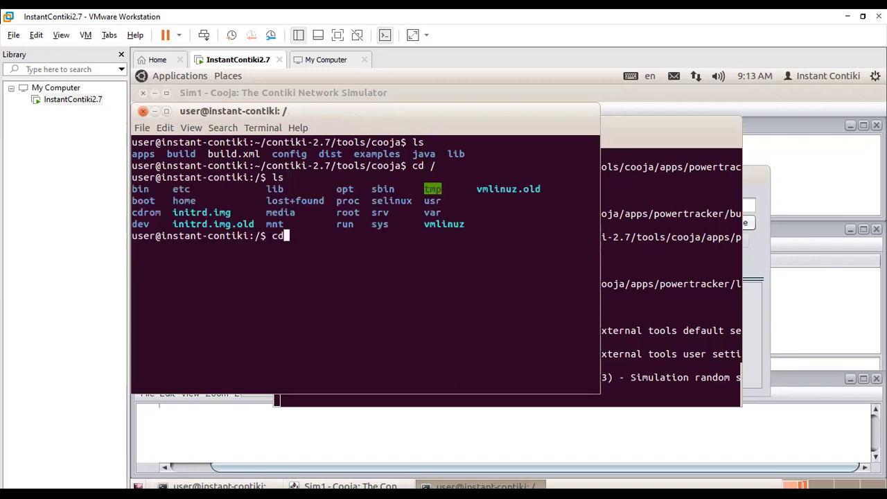
{"action": "key", "text": "Return"}
{"action": "type", "text": "ls"}
{"action": "key", "text": "Return"}
{"action": "type", "text": "cd user"}
{"action": "key", "text": "Return"}
{"action": "type", "text": "ls"}
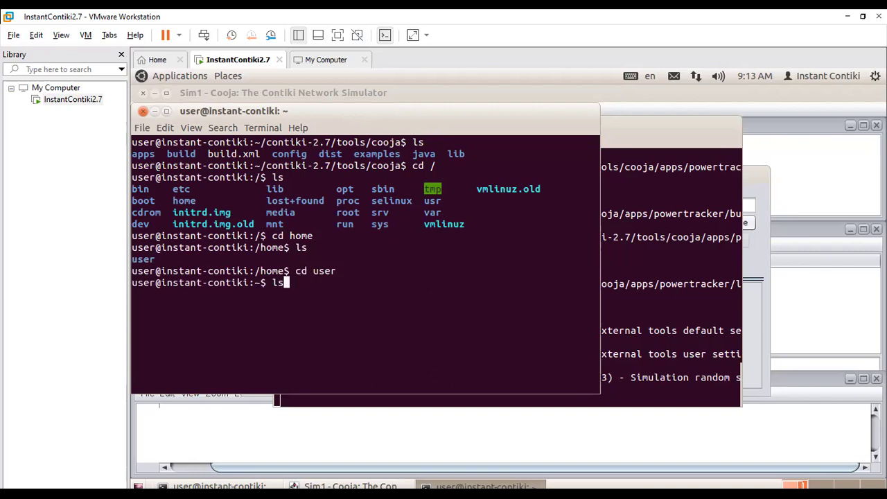
{"action": "key", "text": "Return"}
- Change into the contiki-2.7 directory in the second terminal and list its contents
{"action": "type", "text": "cd contiki-"}
{"action": "key", "text": "Tab"}
{"action": "key", "text": "Return"}
{"action": "type", "text": "l"}
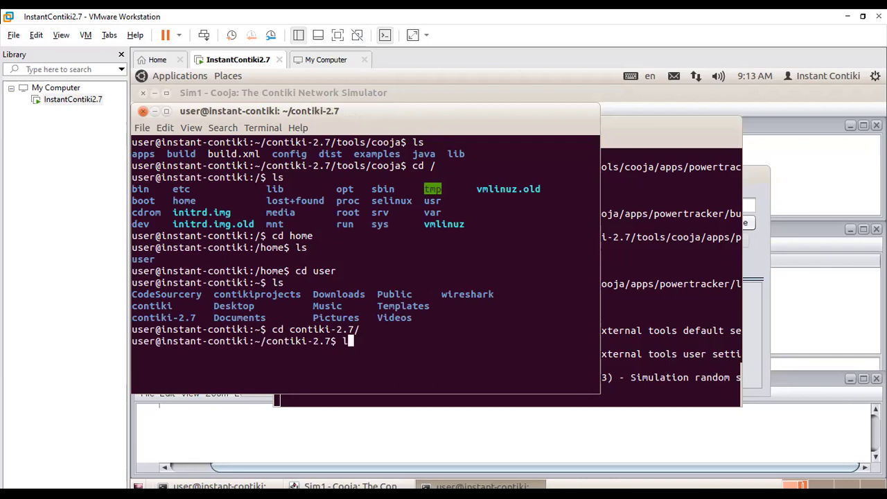
{"action": "type", "text": "s"}
{"action": "key", "text": "Return"}
- Change into the examples directory inside contiki-2.7
{"action": "type", "text": "cd examples/"}
{"action": "key", "text": "Tab"}
{"action": "key", "text": "Return"}
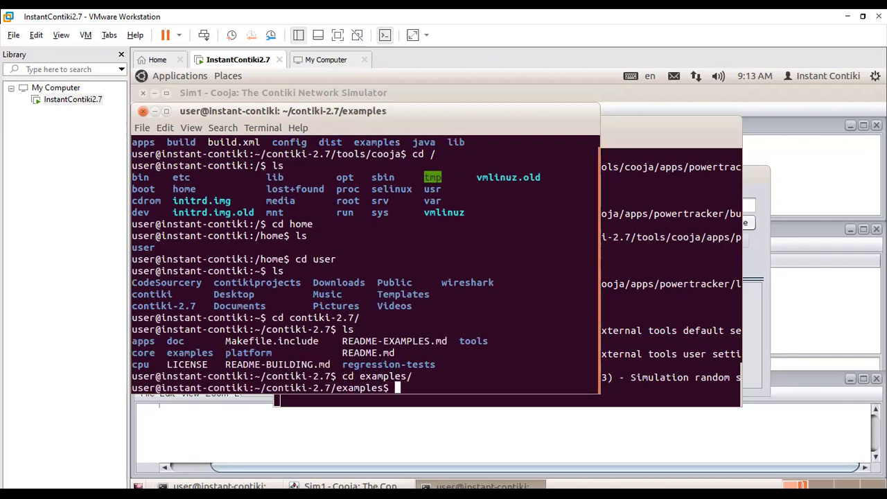
- List the contents of examples, change into its ipv6 subdirectory and list that too
{"action": "type", "text": "ls"}
{"action": "key", "text": "Return"}
{"action": "type", "text": "cd "}
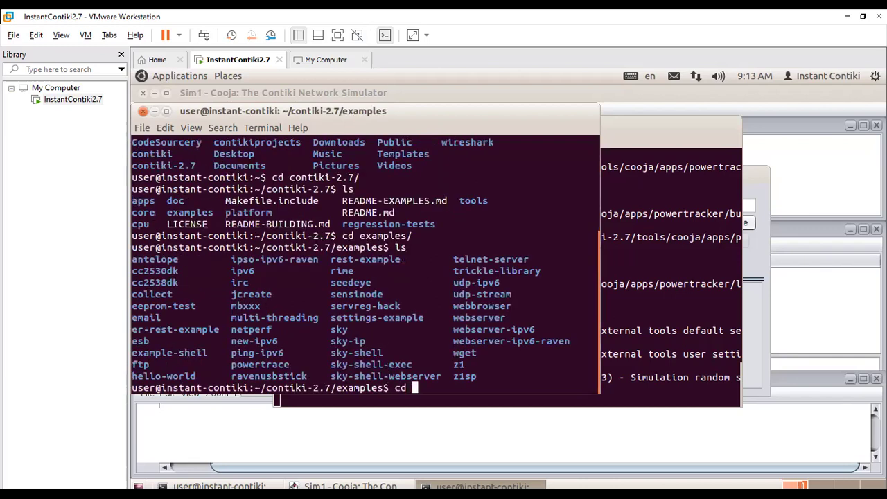
{"action": "type", "text": "ipv6"}
{"action": "key", "text": "Return"}
{"action": "type", "text": "ls"}
{"action": "key", "text": "Return"}
- Change into the rpl-collect directory inside ipv6 and list its contents
{"action": "type", "text": "cd rpl-collect"}
{"action": "key", "text": "Return"}
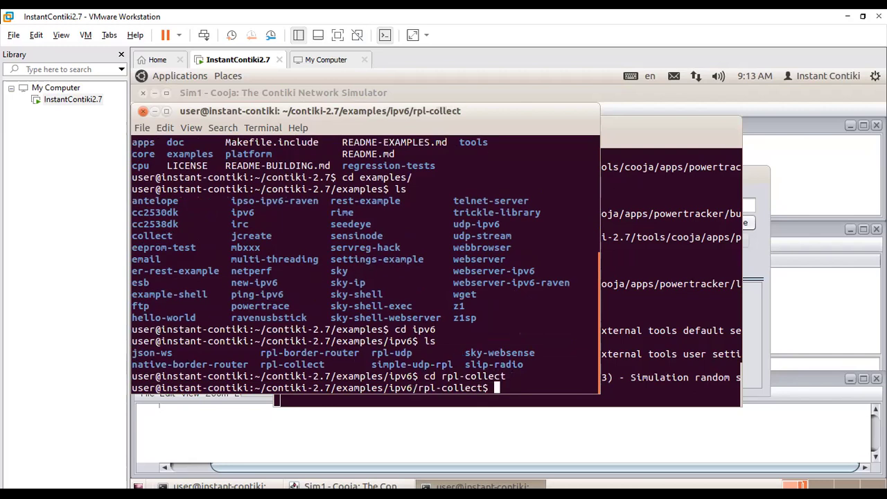
{"action": "type", "text": "ls"}
{"action": "key", "text": "Return"}
- Open udp-sink.c in gedit, review the source from the includes down to the end of the process, and close it
{"action": "type", "text": "gedit udp-si"}
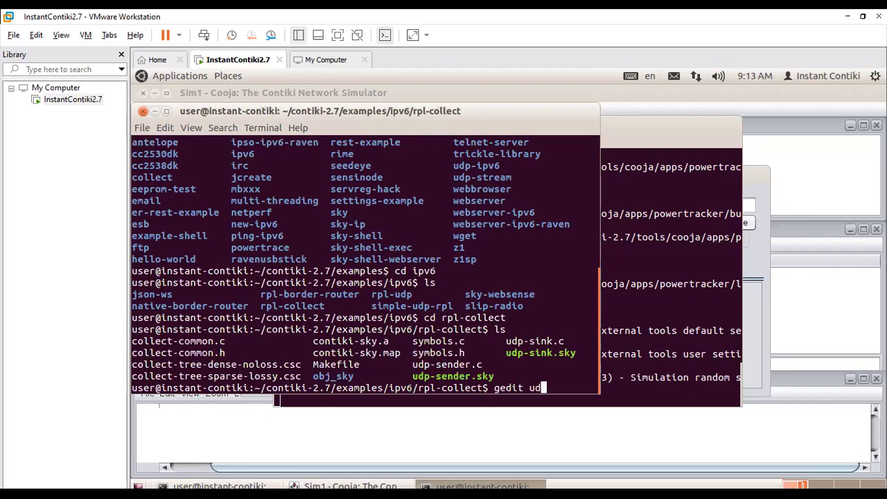
{"action": "type", "text": "nk.c"}
{"action": "key", "text": "Return"}
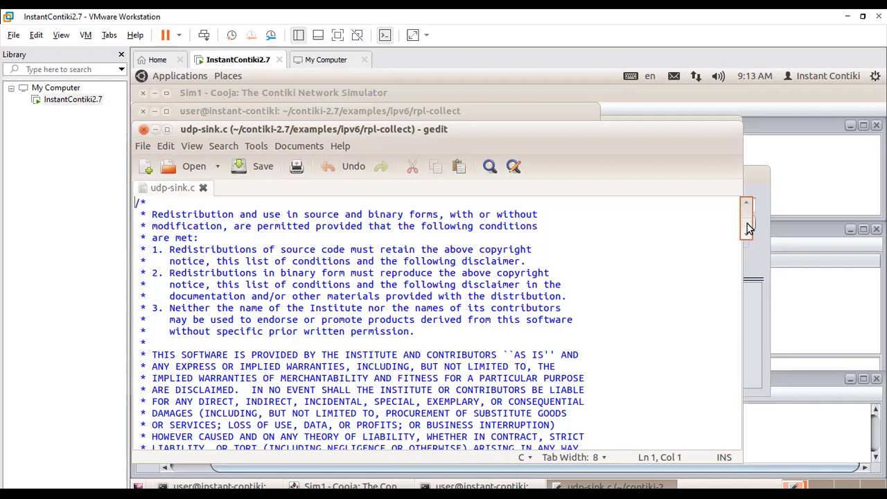
{"action": "left_click_drag", "start_coordinate": [748, 228], "coordinate": [748, 252]}
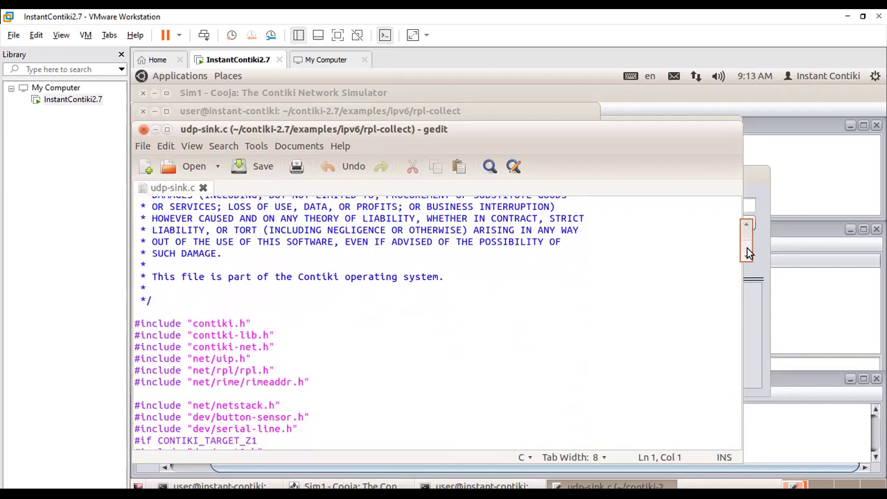
{"action": "left_click_drag", "start_coordinate": [749, 253], "coordinate": [748, 265]}
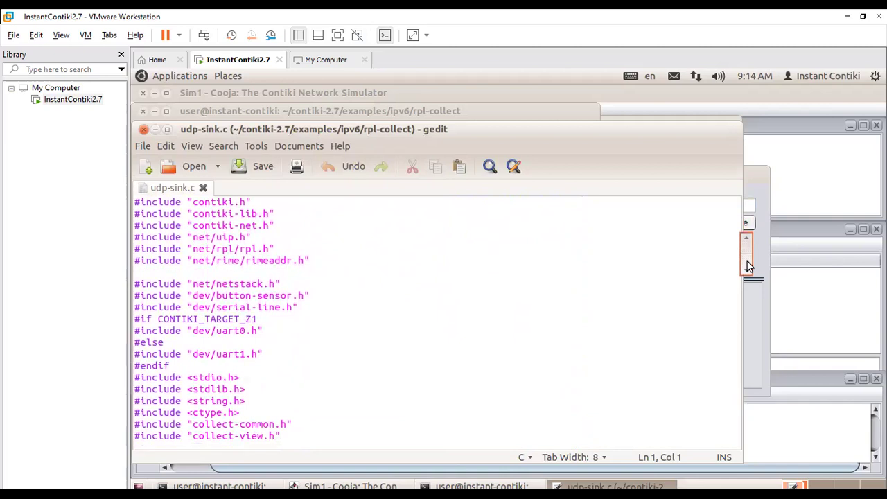
{"action": "left_click_drag", "start_coordinate": [749, 266], "coordinate": [748, 269]}
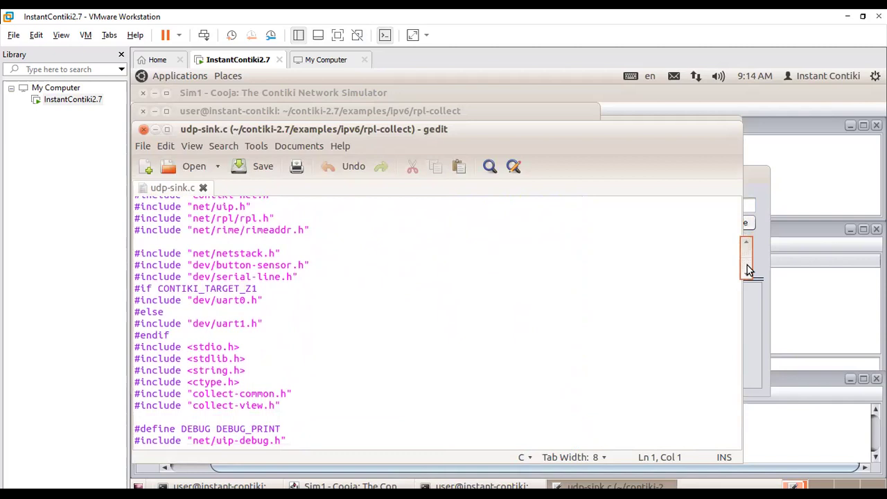
{"action": "left_click_drag", "start_coordinate": [748, 269], "coordinate": [740, 427]}
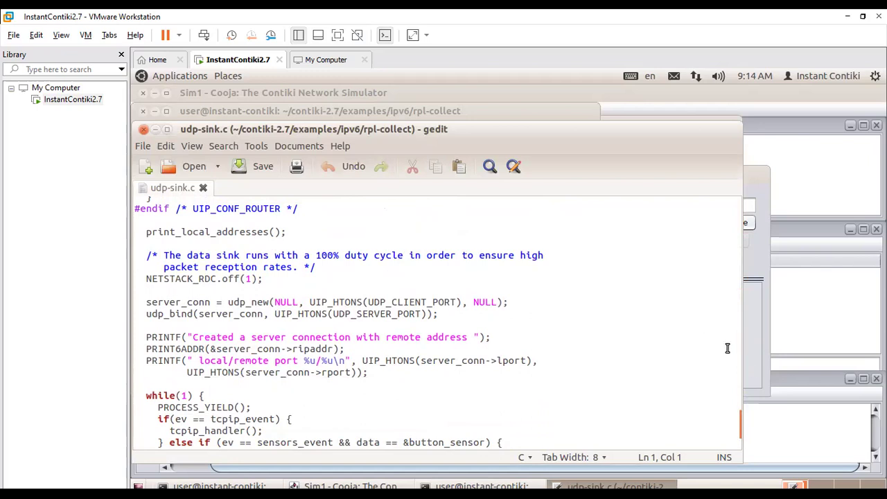
{"action": "left_click_drag", "start_coordinate": [745, 435], "coordinate": [747, 457]}
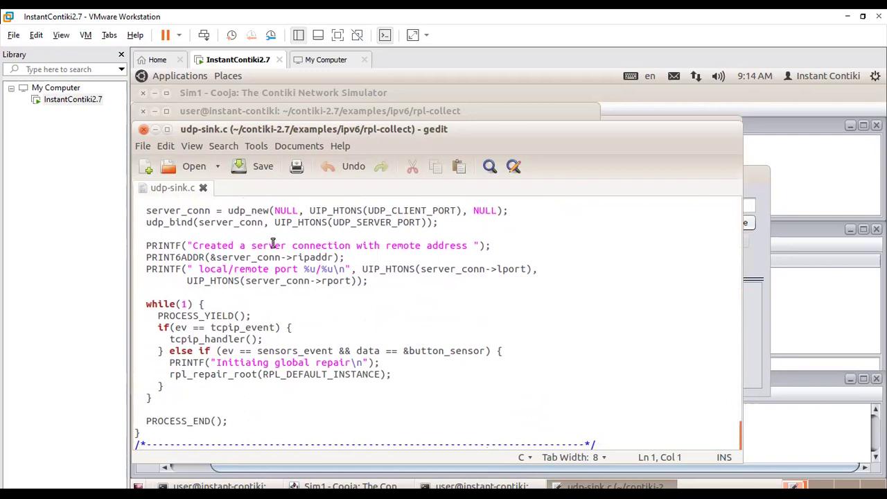
{"action": "left_click", "coordinate": [143, 131]}
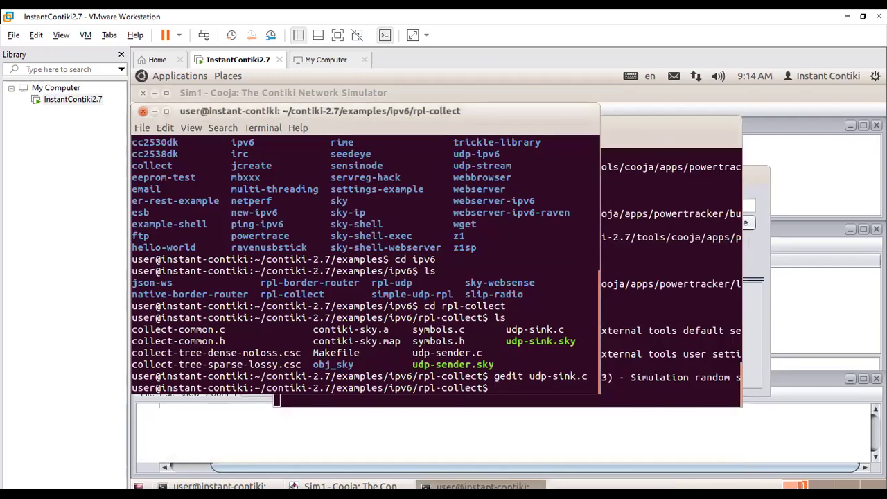
- Switch back to Cooja, compile udp-sink.c for the Sink mote and create the mote type
{"action": "left_click", "coordinate": [775, 114]}
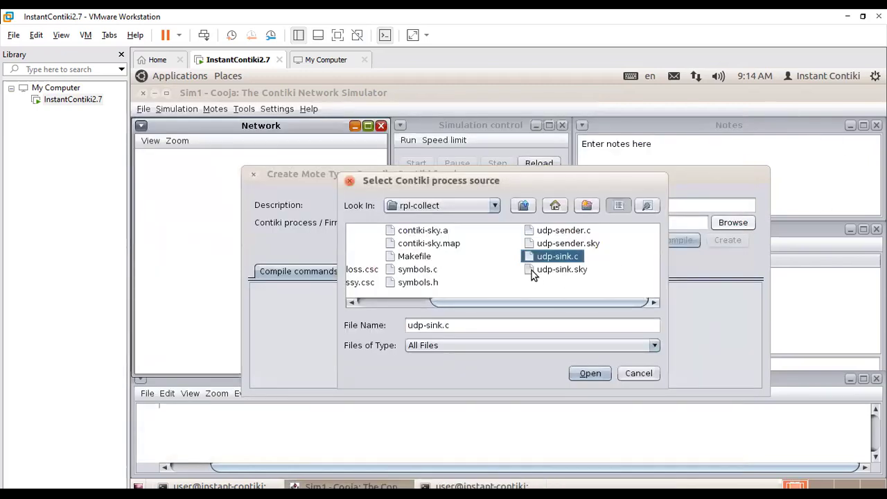
{"action": "left_click", "coordinate": [594, 376]}
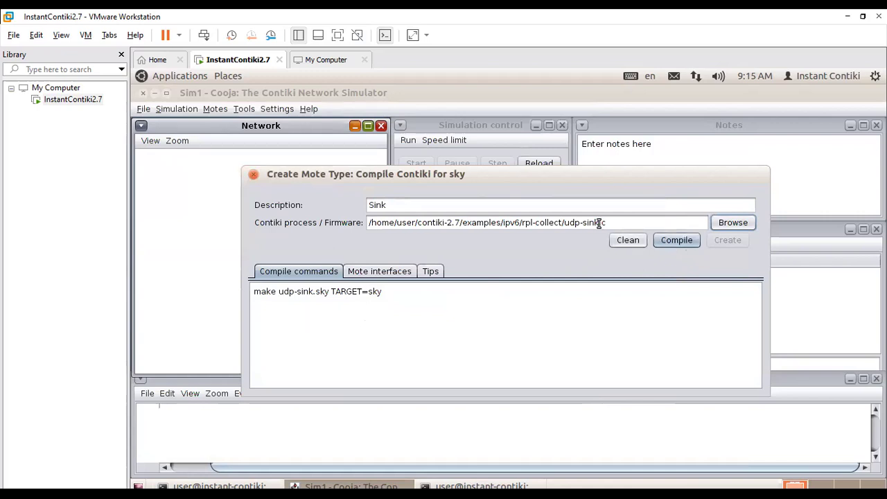
{"action": "left_click", "coordinate": [679, 239]}
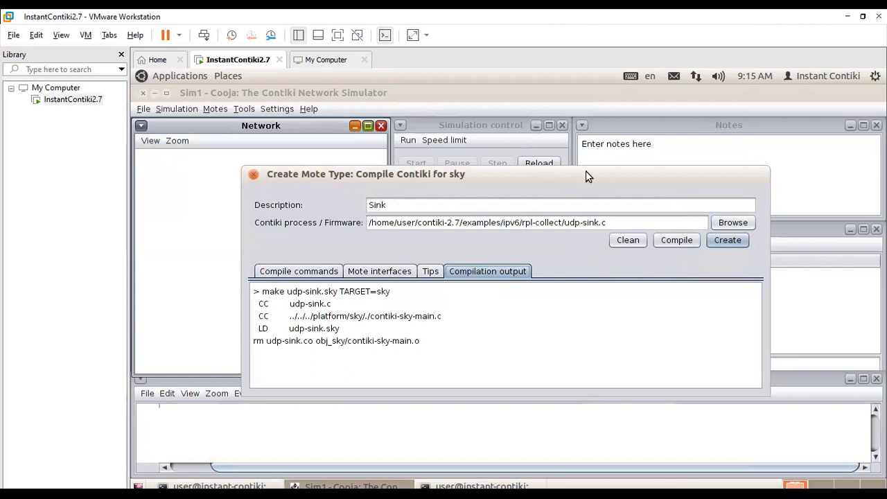
{"action": "left_click", "coordinate": [728, 240]}
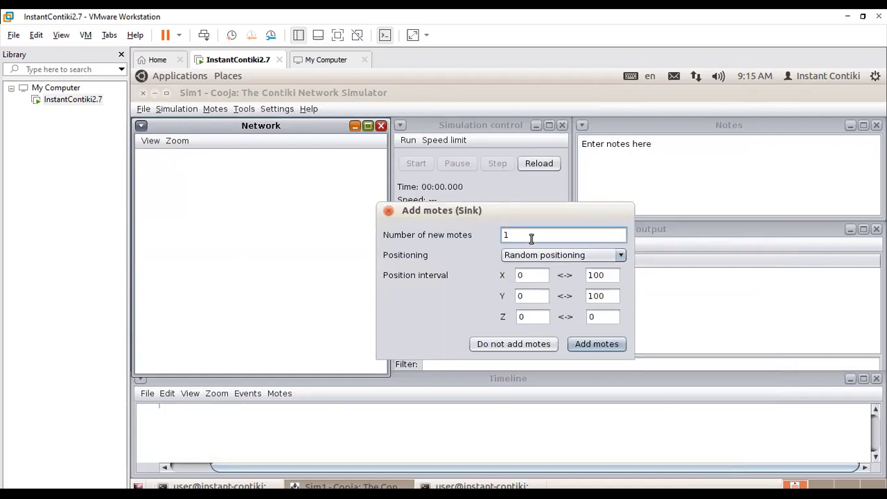
- Add 1 Sink mote to the simulation with random positioning
{"action": "left_click", "coordinate": [534, 256]}
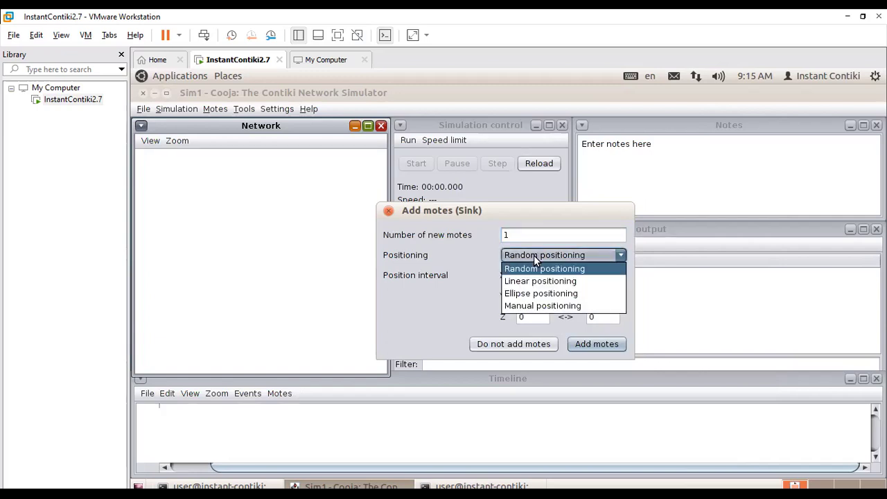
{"action": "left_click", "coordinate": [536, 256]}
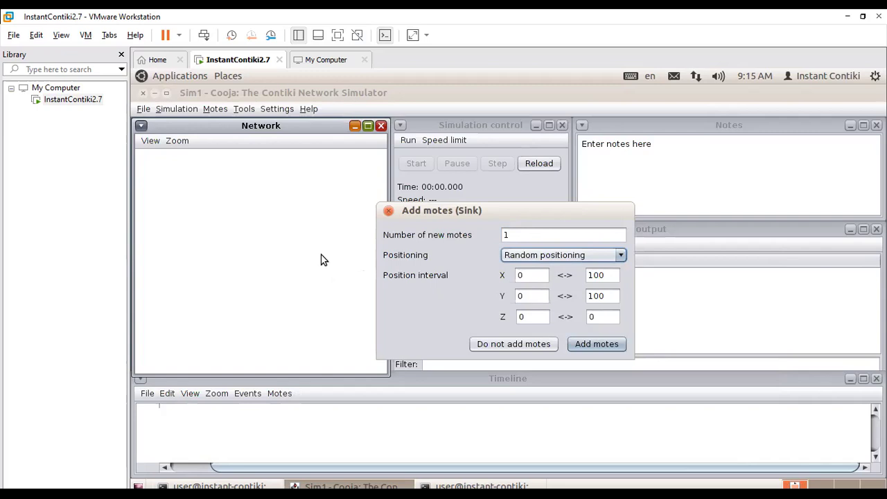
{"action": "left_click", "coordinate": [591, 343]}
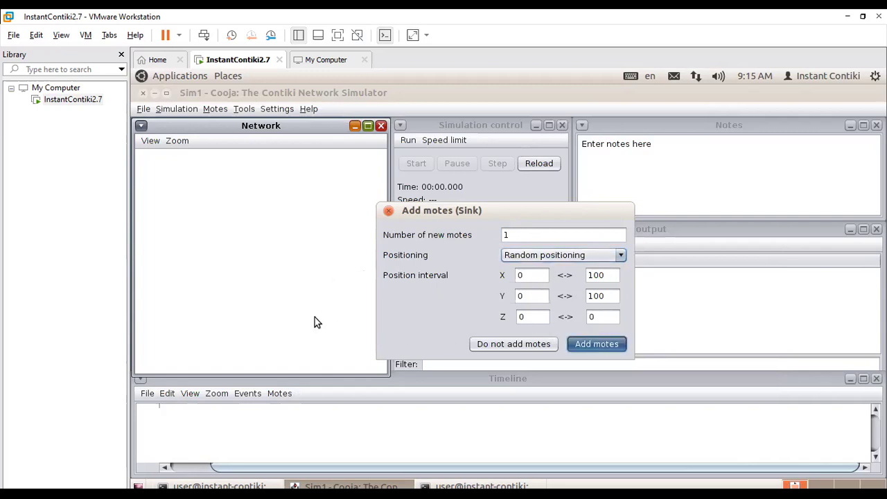
- View the mote information and mote type information for Sky mote 1, closing both windows
{"action": "right_click", "coordinate": [262, 264]}
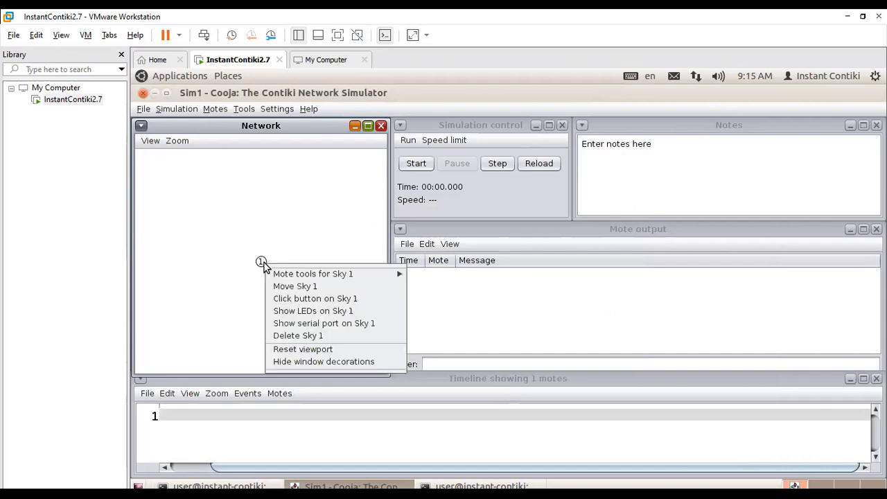
{"action": "mouse_move", "coordinate": [283, 275]}
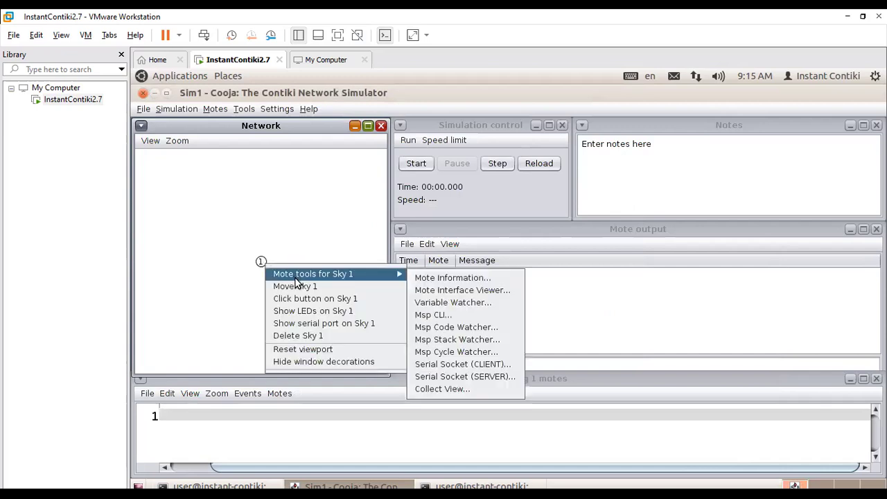
{"action": "left_click", "coordinate": [437, 278]}
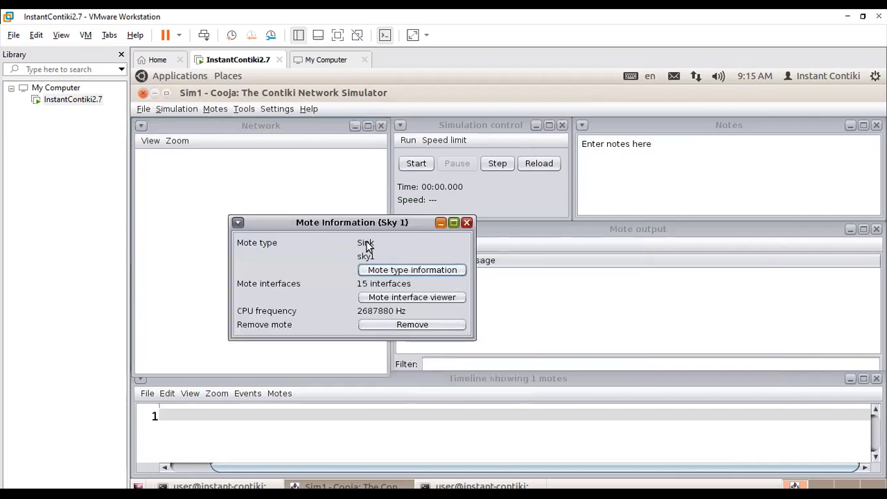
{"action": "left_click", "coordinate": [417, 276]}
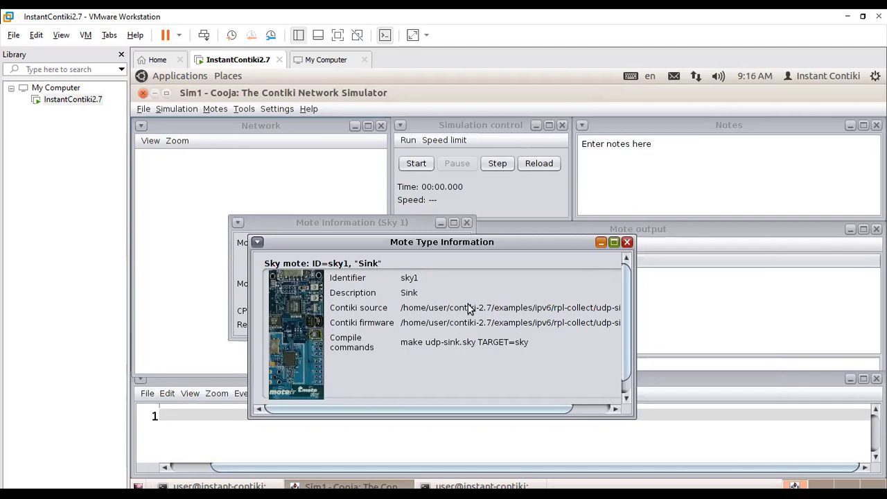
{"action": "left_click", "coordinate": [627, 243]}
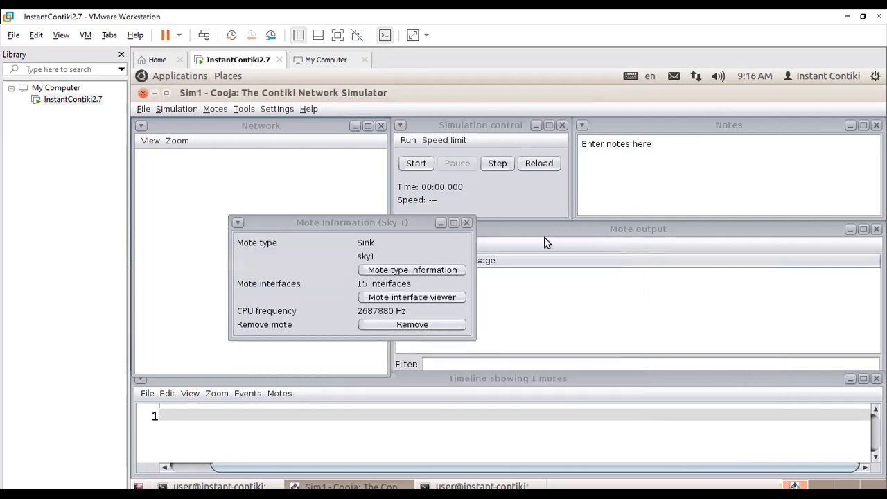
{"action": "left_click", "coordinate": [467, 223]}
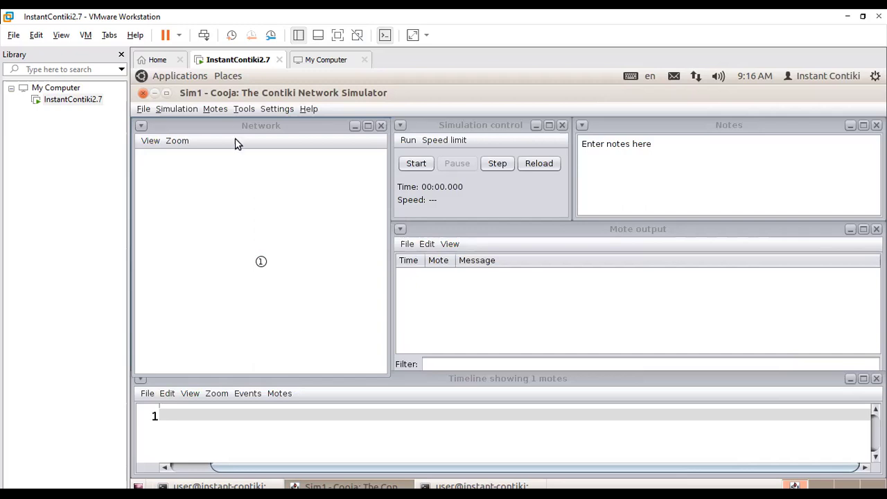
- Start a new Sky mote type and set its description to Sender
{"action": "left_click", "coordinate": [215, 109]}
{"action": "mouse_move", "coordinate": [236, 126]}
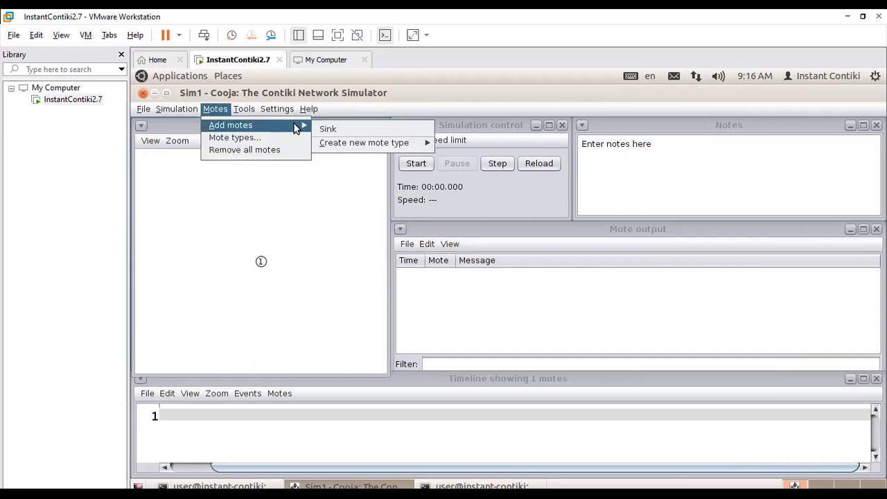
{"action": "mouse_move", "coordinate": [363, 141]}
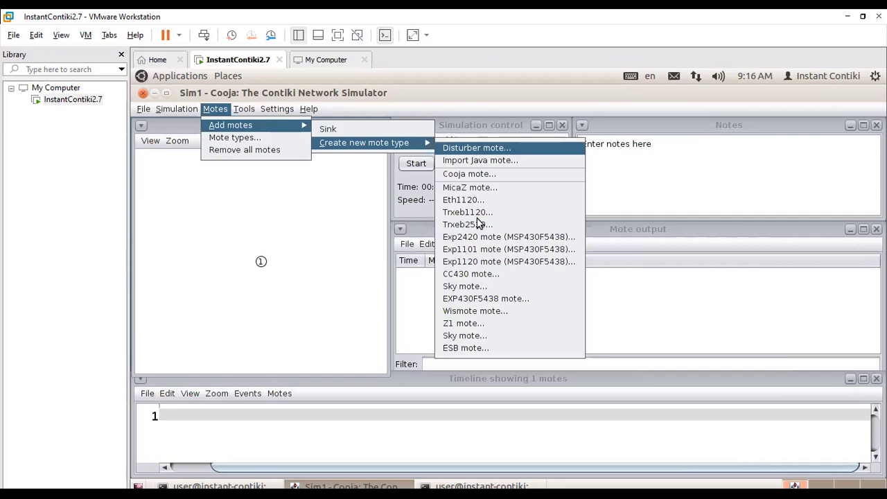
{"action": "left_click", "coordinate": [477, 286]}
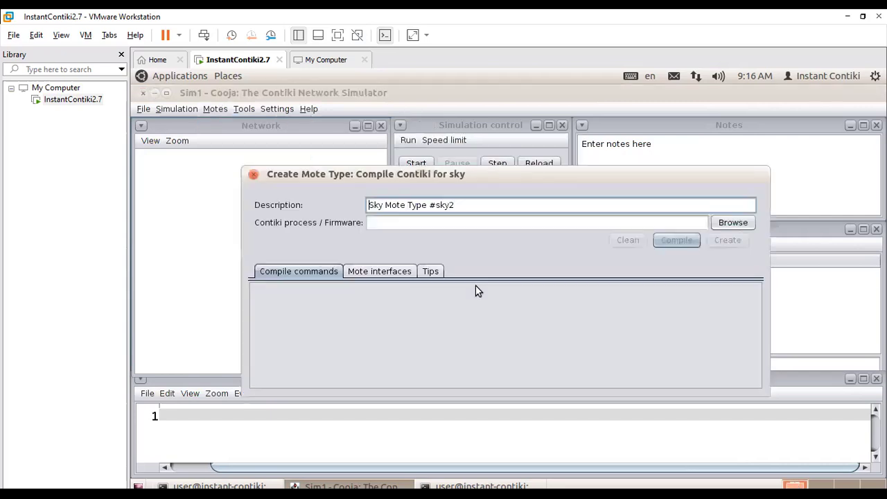
{"action": "triple_click", "coordinate": [513, 205]}
{"action": "type", "text": "Sender"}
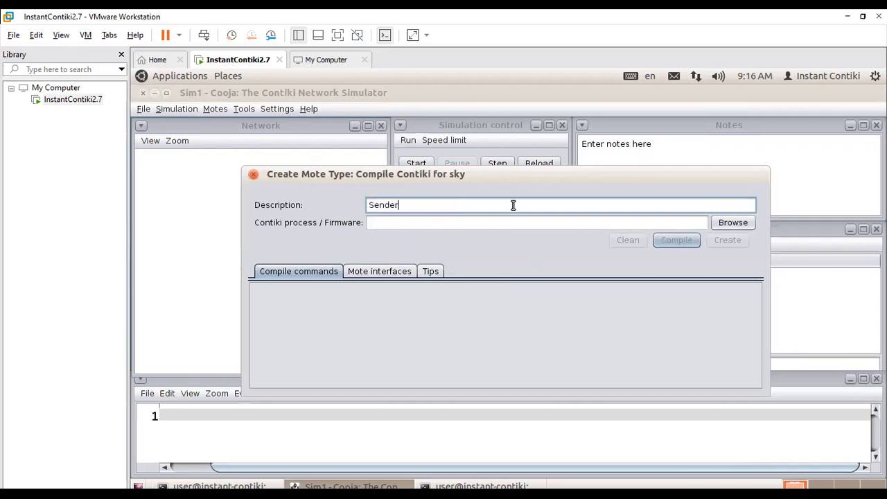
- Choose udp-sender.c from rpl-collect as the Sender mote's Contiki process source and compile it
{"action": "left_click", "coordinate": [731, 224]}
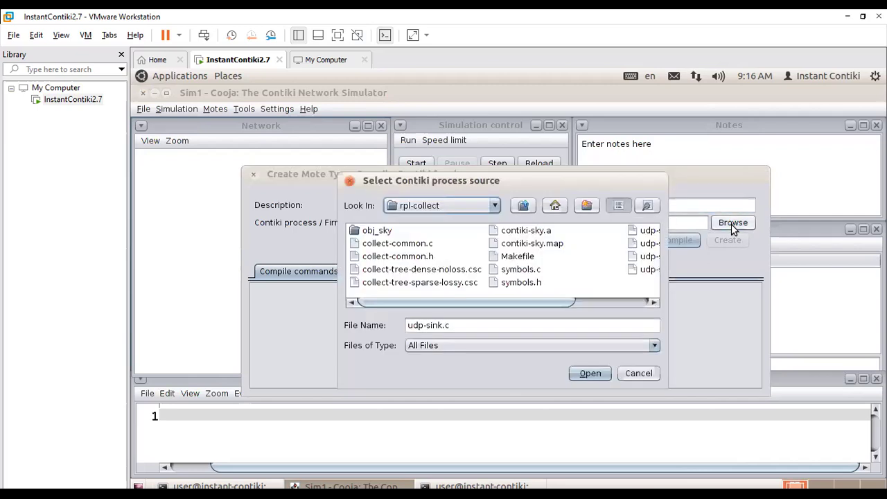
{"action": "left_click_drag", "start_coordinate": [554, 309], "coordinate": [637, 305]}
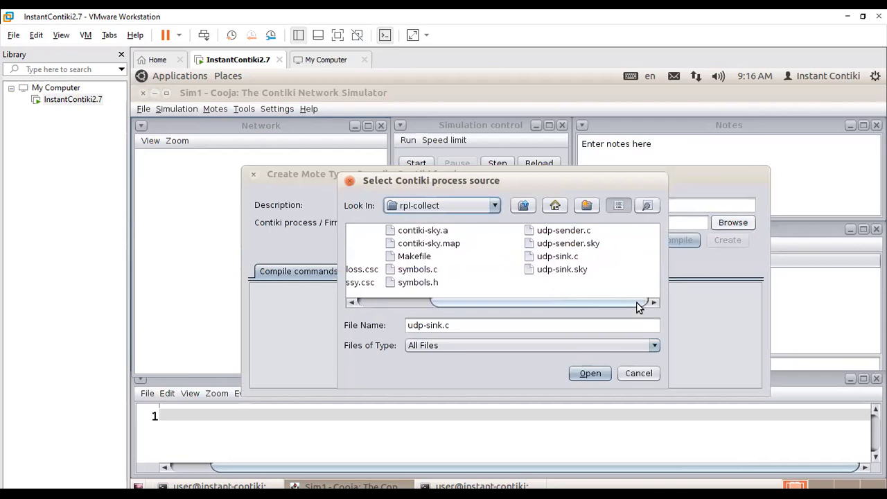
{"action": "double_click", "coordinate": [567, 232]}
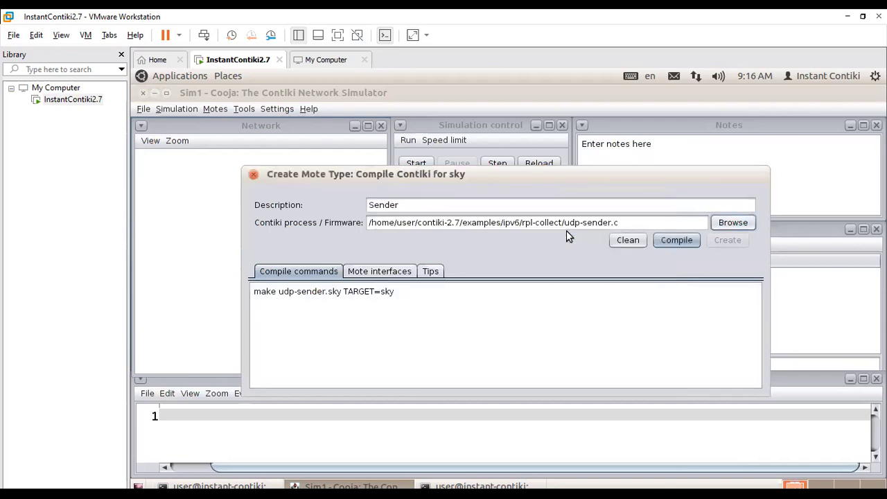
{"action": "left_click", "coordinate": [676, 240]}
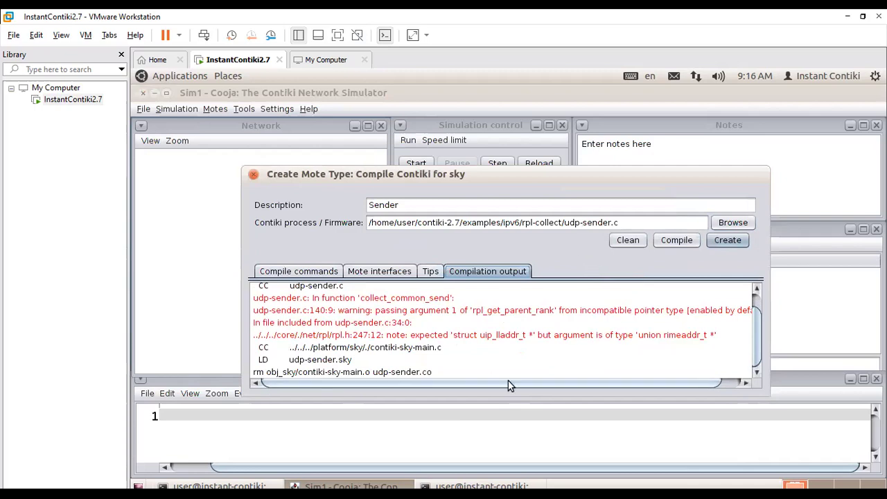
- Switch to the terminal in rpl-collect and open udp-sender.c in gedit
{"action": "left_click", "coordinate": [478, 486]}
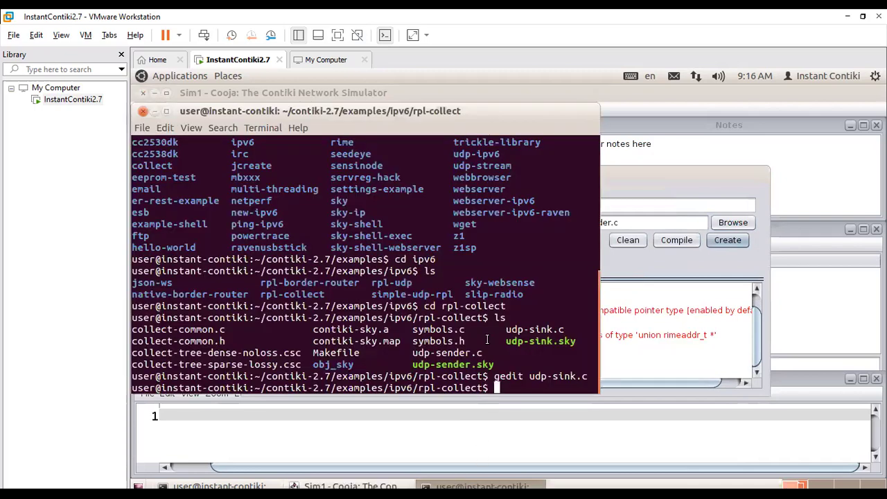
{"action": "type", "text": "gedit ud"}
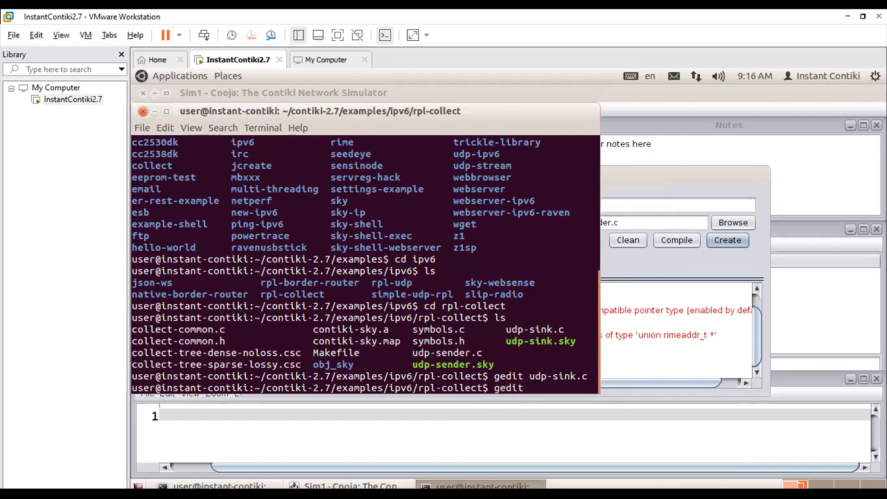
{"action": "type", "text": "p-s"}
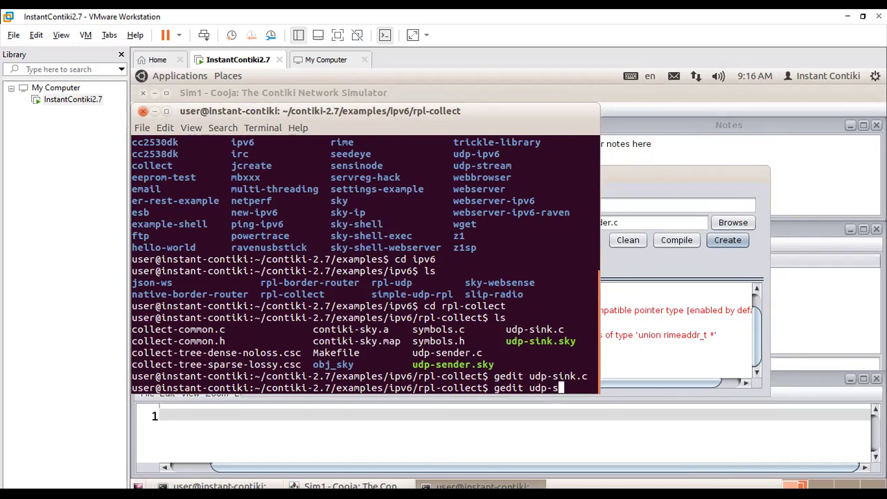
{"action": "type", "text": "ender.c"}
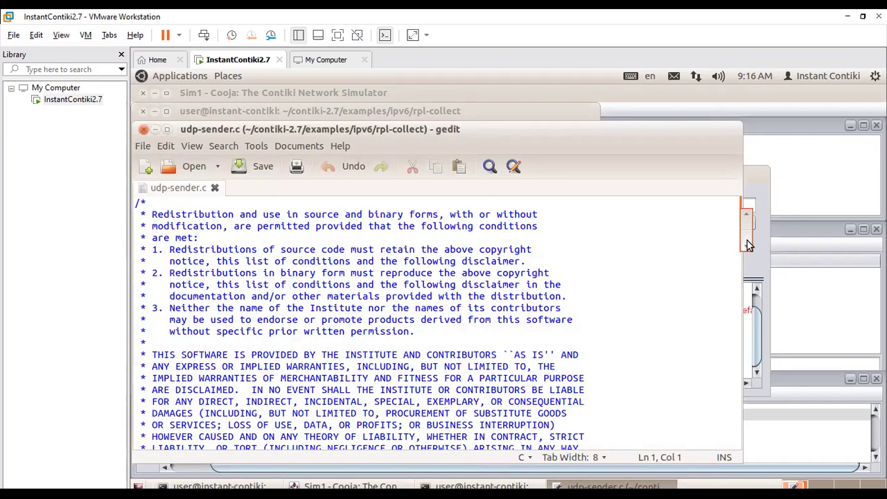
- Review udp-sender.c from its includes to the end of the client process, close the file and return to the Sender mote type dialog
{"action": "left_click_drag", "start_coordinate": [748, 244], "coordinate": [748, 270]}
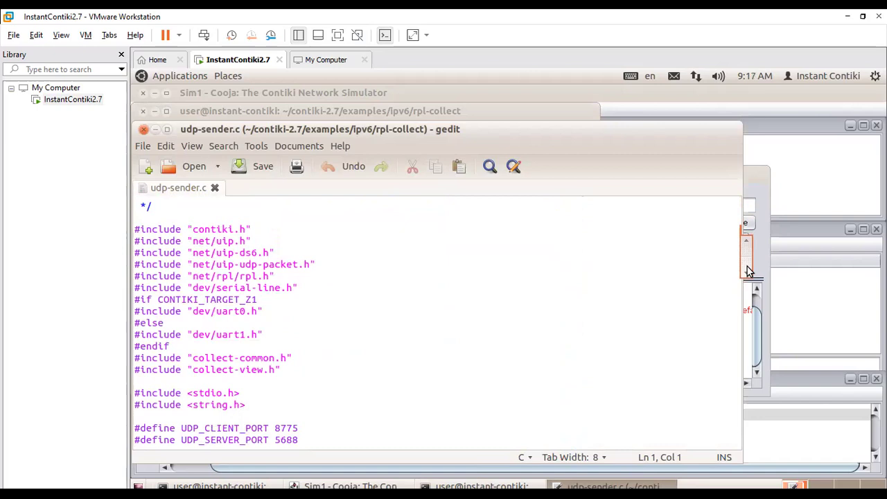
{"action": "scroll", "coordinate": [747, 270], "scroll_direction": "down", "scroll_amount": 6}
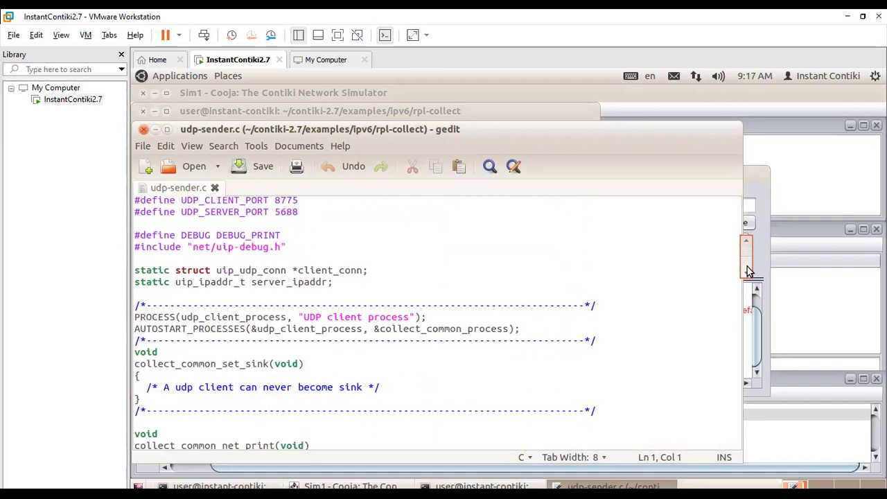
{"action": "left_click_drag", "start_coordinate": [747, 270], "coordinate": [735, 435]}
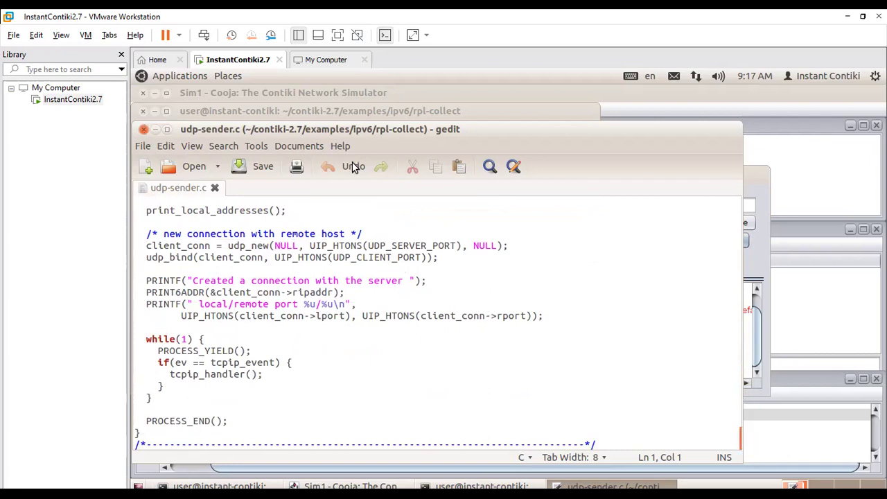
{"action": "left_click", "coordinate": [144, 130]}
{"action": "left_click", "coordinate": [674, 175]}
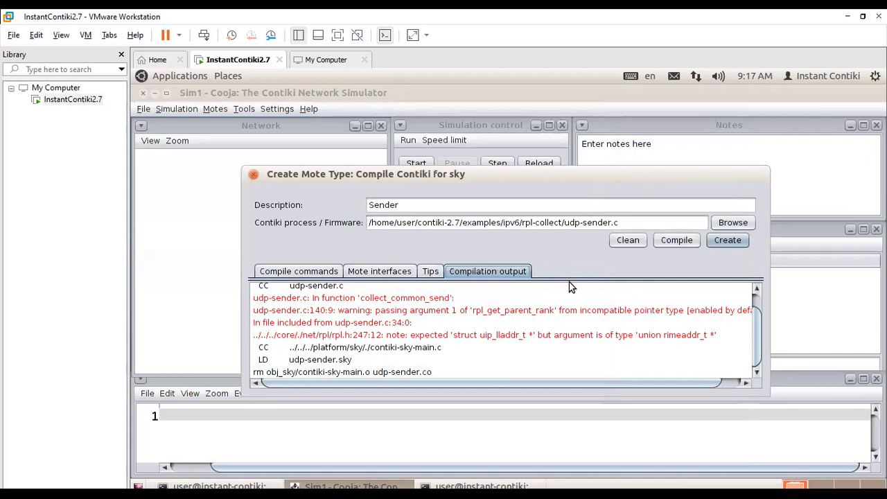
- Create the Sender mote type and add 4 Sender motes with linear positioning
{"action": "left_click", "coordinate": [730, 239]}
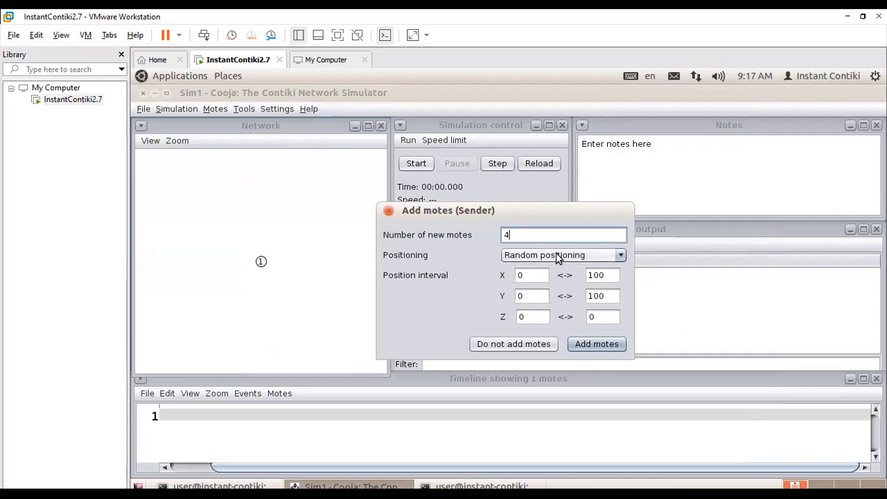
{"action": "left_click", "coordinate": [564, 257]}
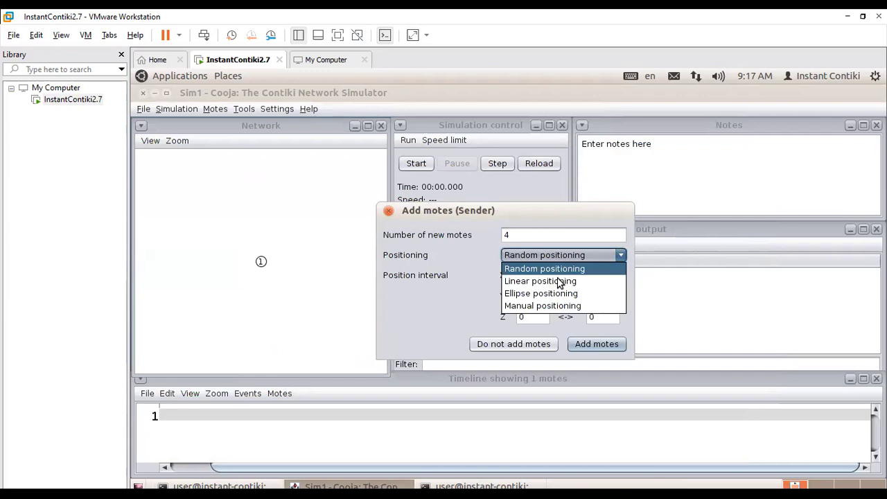
{"action": "left_click", "coordinate": [547, 281]}
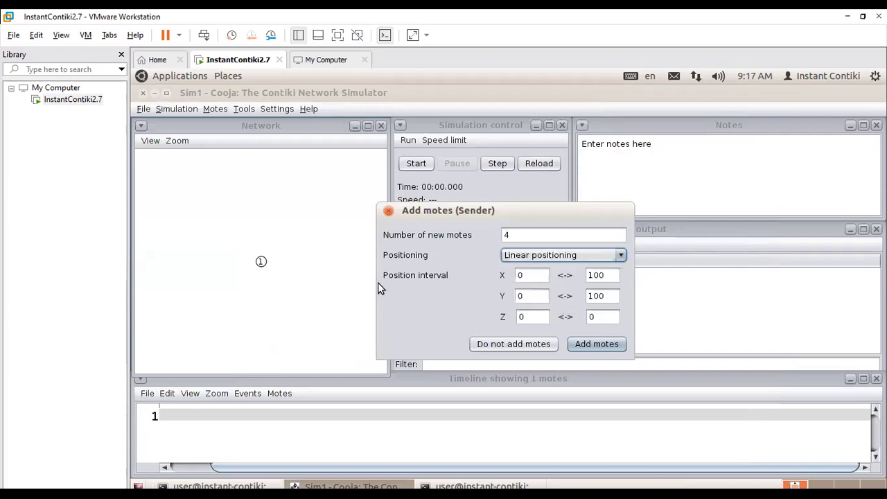
{"action": "left_click", "coordinate": [584, 345]}
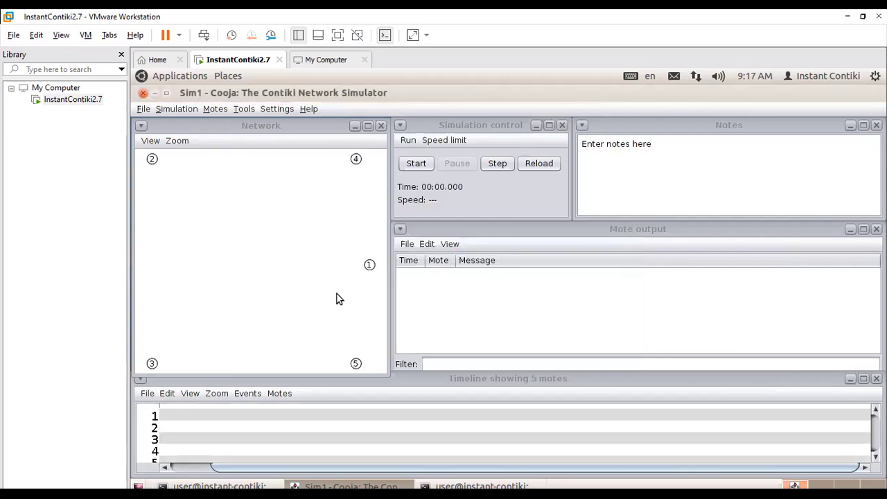
- Arrange the network with mote 1 in the centre and motes 2, 3, 4 and 5 in an arc above it
{"action": "left_click_drag", "start_coordinate": [369, 271], "coordinate": [257, 257]}
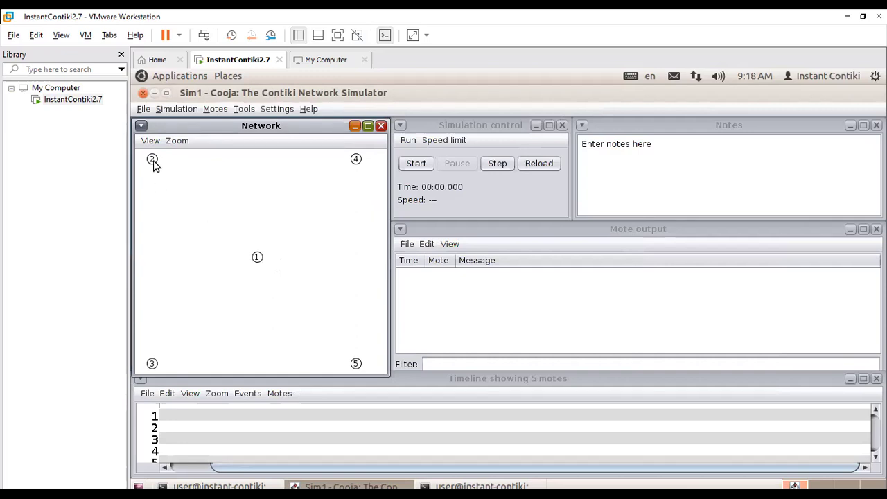
{"action": "left_click_drag", "start_coordinate": [154, 163], "coordinate": [234, 192]}
{"action": "left_click_drag", "start_coordinate": [152, 364], "coordinate": [202, 190]}
{"action": "left_click_drag", "start_coordinate": [275, 189], "coordinate": [241, 175]}
{"action": "left_click_drag", "start_coordinate": [357, 161], "coordinate": [281, 175]}
{"action": "left_click_drag", "start_coordinate": [355, 364], "coordinate": [311, 192]}
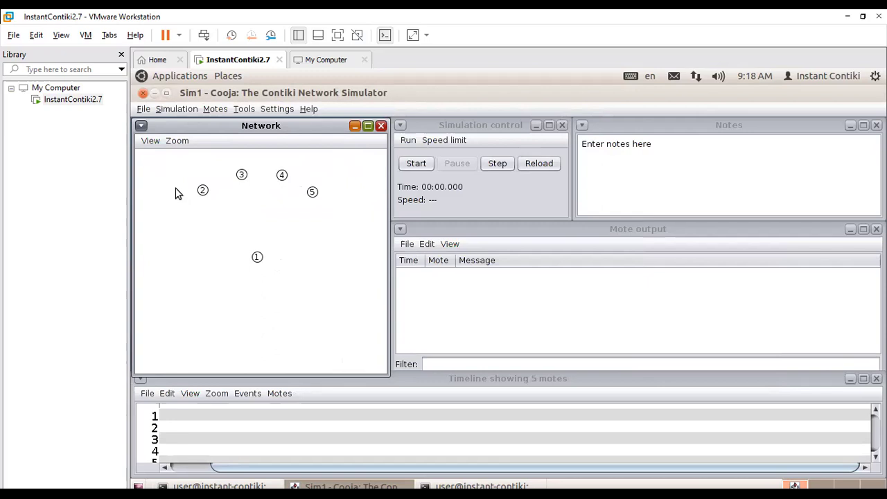
- Show the 10m background grid and the radio environment (UDGM) in the network view
{"action": "left_click", "coordinate": [151, 142]}
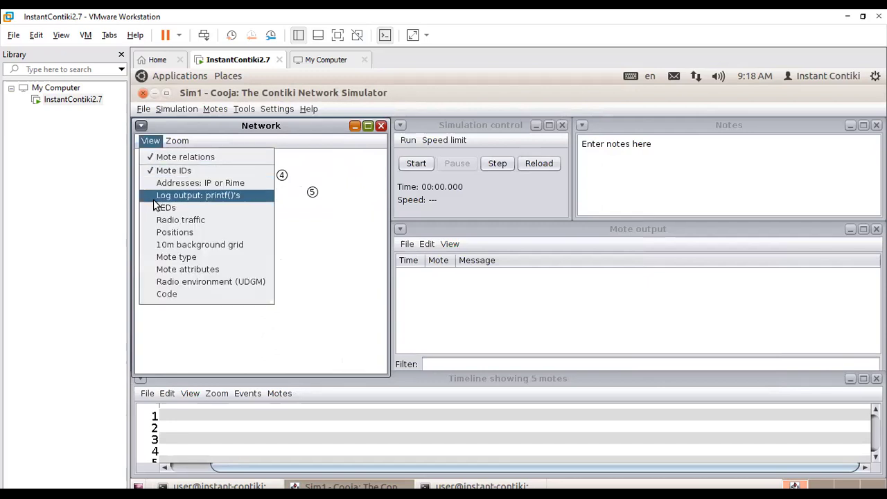
{"action": "left_click", "coordinate": [181, 248]}
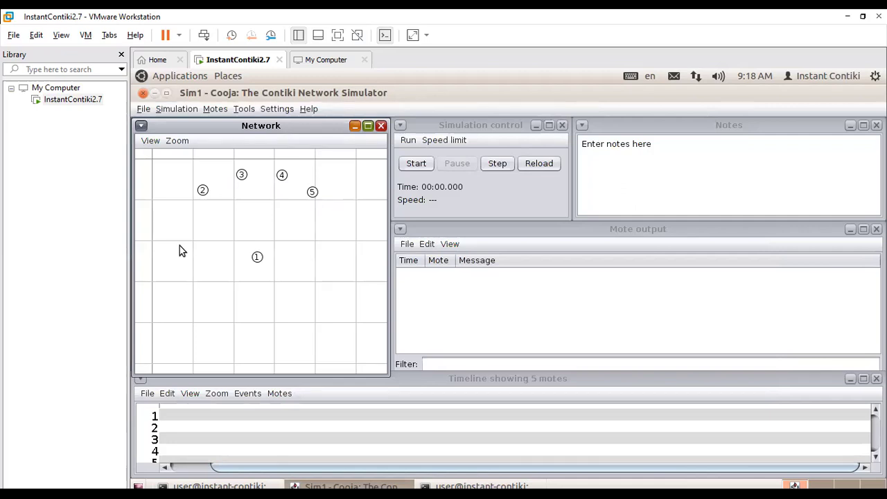
{"action": "left_click", "coordinate": [154, 142]}
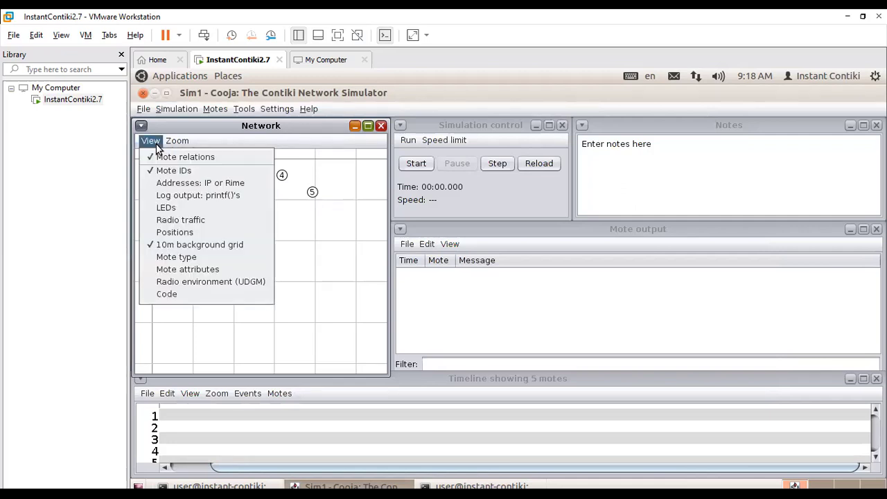
{"action": "left_click", "coordinate": [204, 283]}
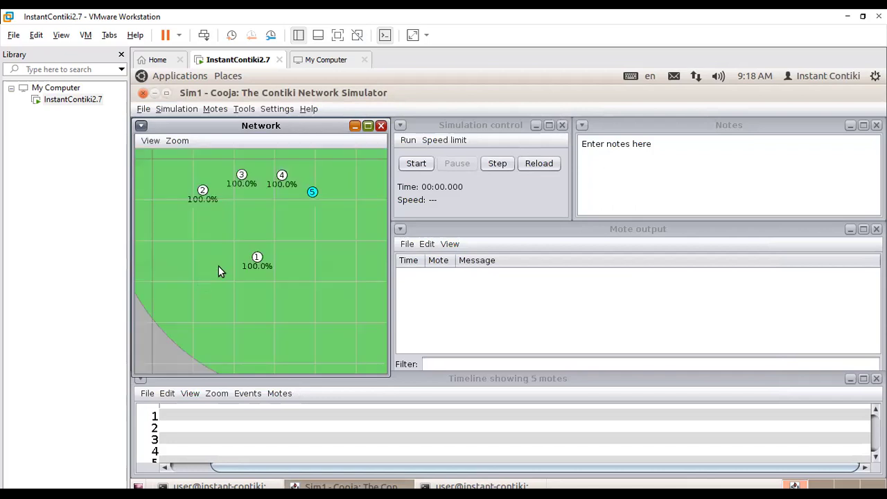
- Inspect the radio range of motes 1 and 2, moving mote 2 down and back near its place, and clear the selection
{"action": "left_click", "coordinate": [203, 191]}
{"action": "left_click", "coordinate": [258, 258]}
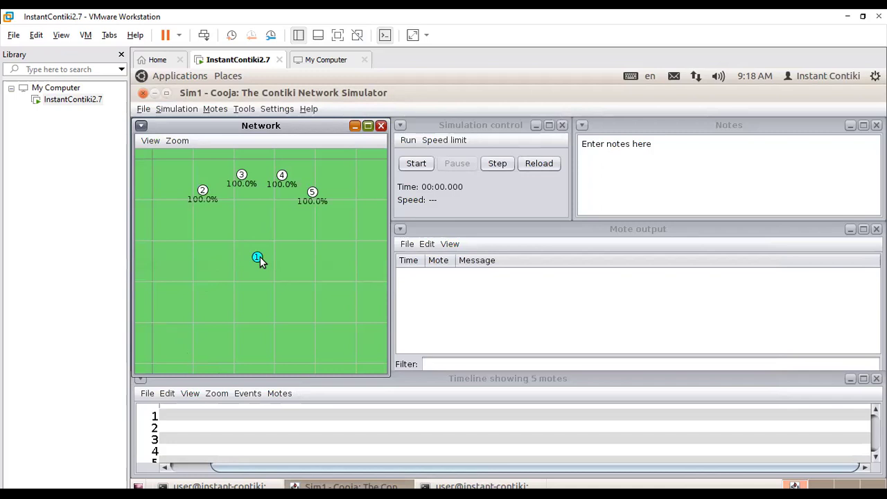
{"action": "left_click", "coordinate": [203, 190]}
{"action": "left_click_drag", "start_coordinate": [204, 189], "coordinate": [214, 336]}
{"action": "left_click_drag", "start_coordinate": [213, 283], "coordinate": [207, 195]}
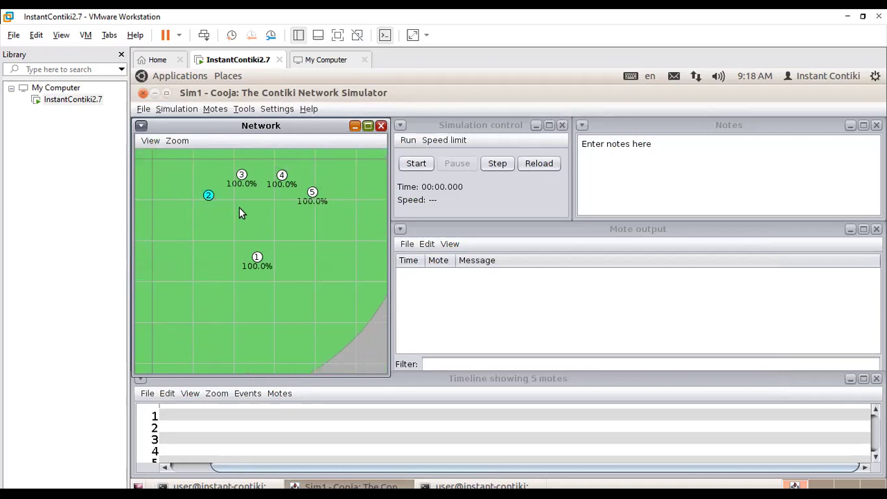
{"action": "left_click", "coordinate": [239, 207]}
- Show the mote types and the radio traffic in the network view
{"action": "left_click", "coordinate": [148, 142]}
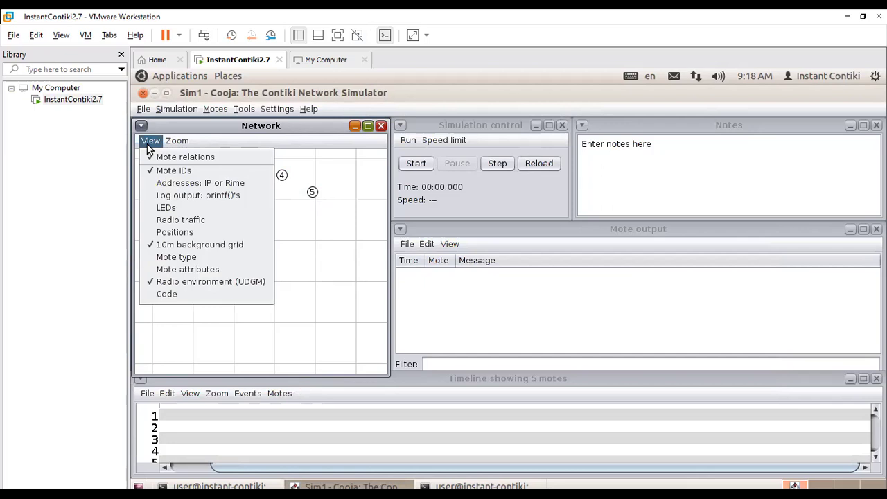
{"action": "left_click", "coordinate": [195, 258]}
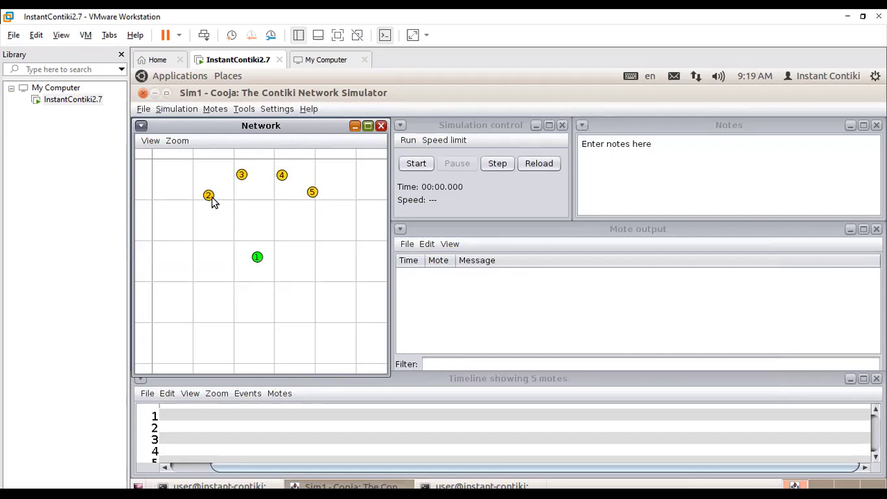
{"action": "left_click", "coordinate": [151, 142]}
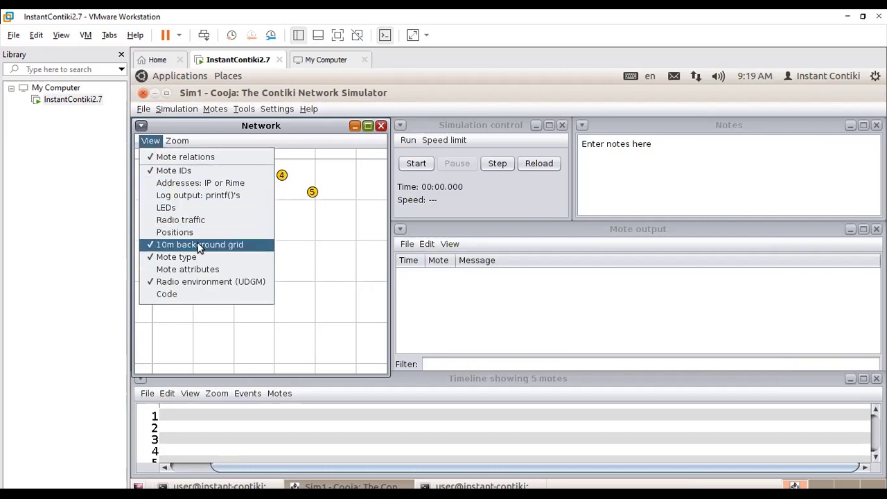
{"action": "left_click", "coordinate": [188, 222]}
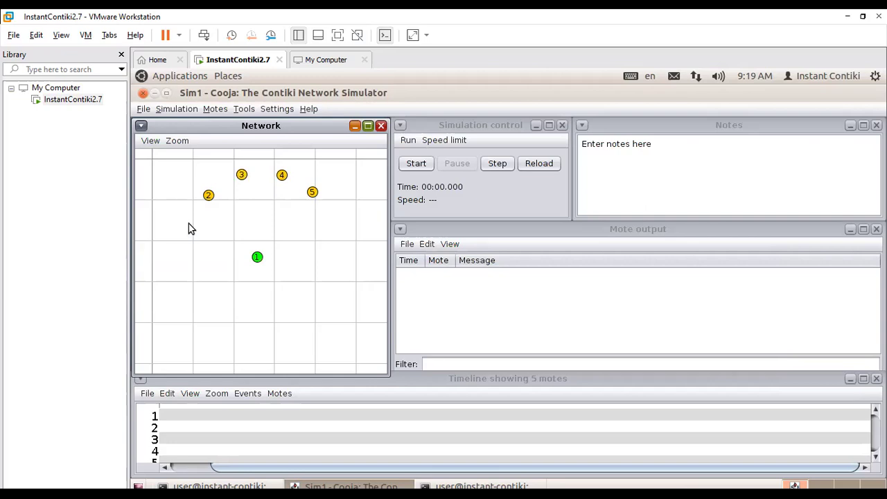
- Run the simulation, watch the radio traffic and the timeline of all five motes, and pause it
{"action": "left_click", "coordinate": [415, 164]}
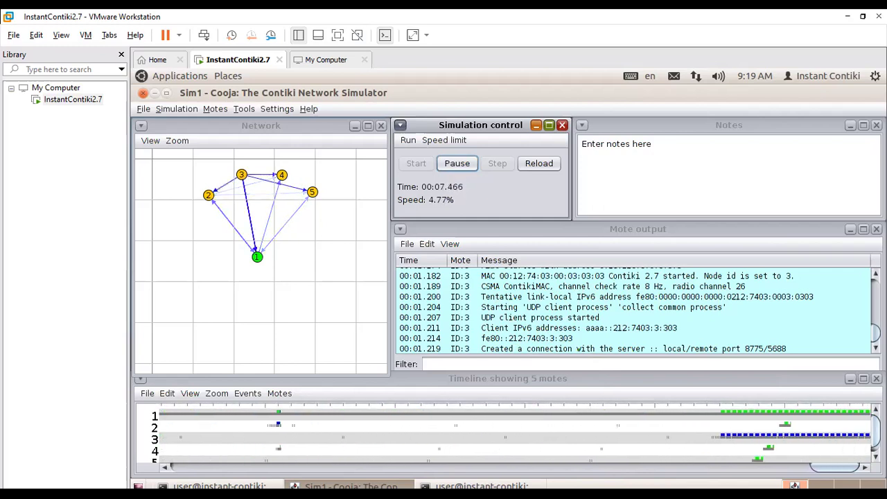
{"action": "left_click_drag", "start_coordinate": [876, 431], "coordinate": [875, 440]}
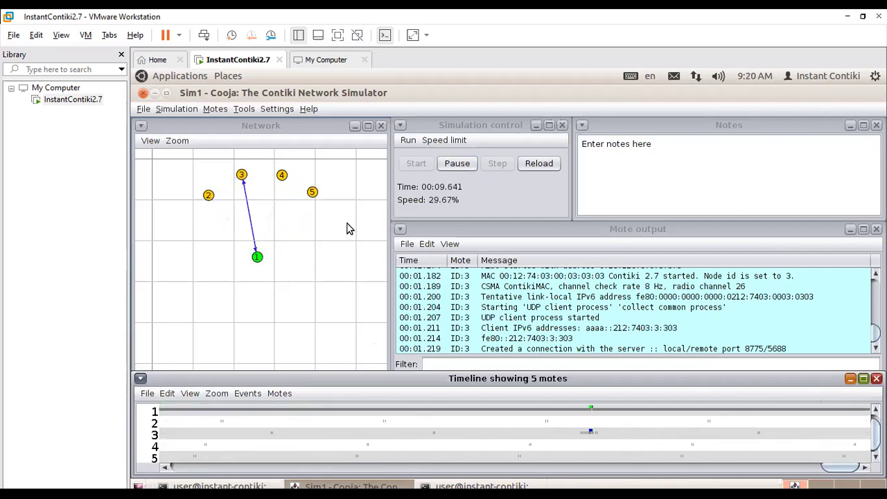
{"action": "left_click", "coordinate": [459, 168]}
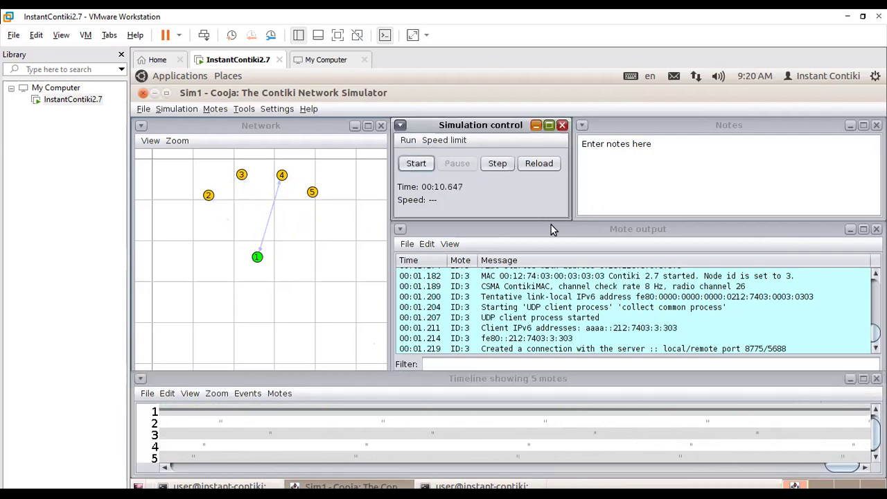
- Review the startup messages in the maximized Mote output window, restore its size and resume the simulation
{"action": "double_click", "coordinate": [591, 236]}
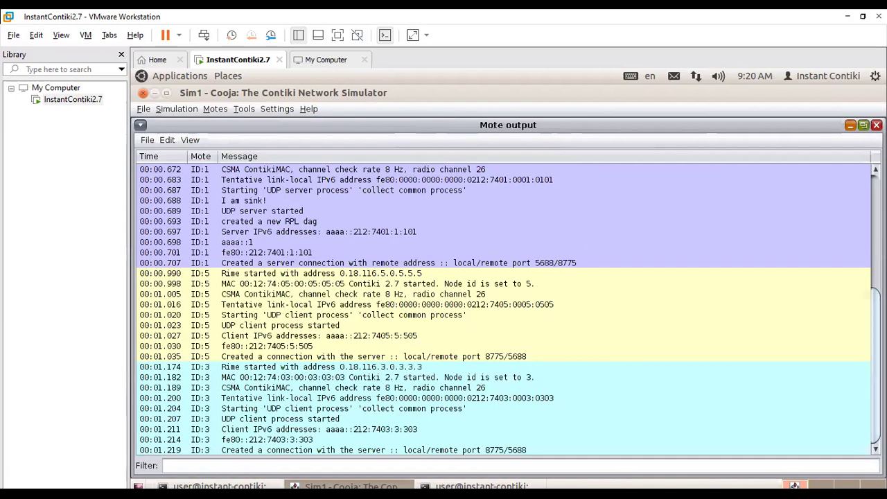
{"action": "scroll", "coordinate": [605, 201], "scroll_direction": "up", "scroll_amount": 7}
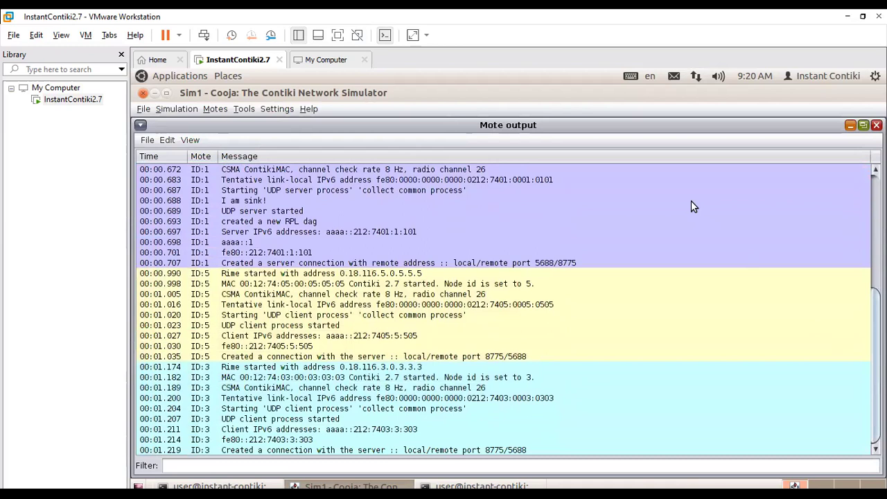
{"action": "double_click", "coordinate": [588, 129]}
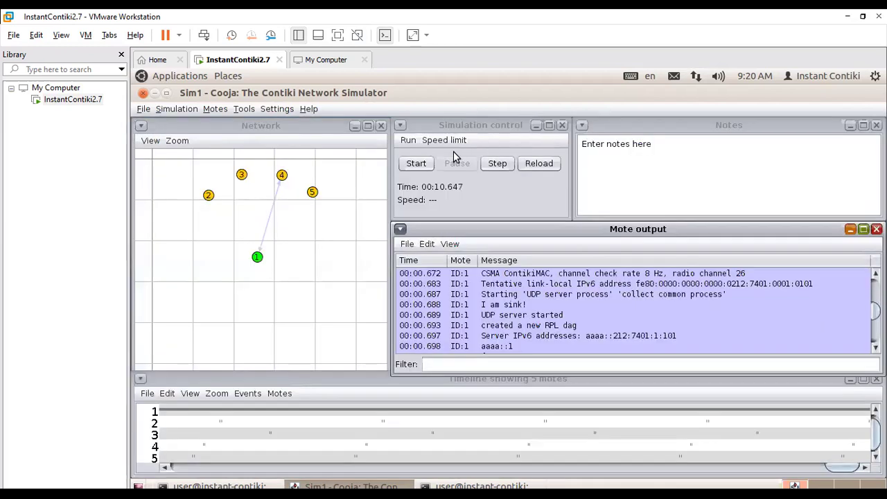
{"action": "left_click", "coordinate": [417, 163]}
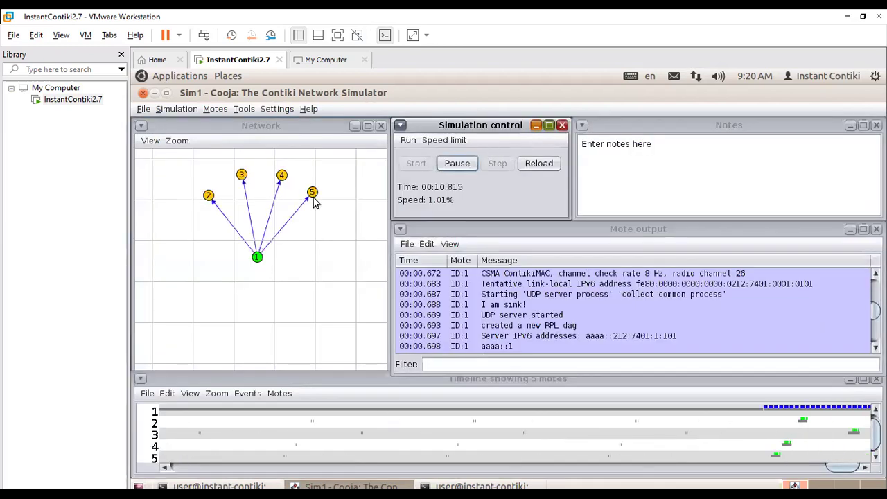